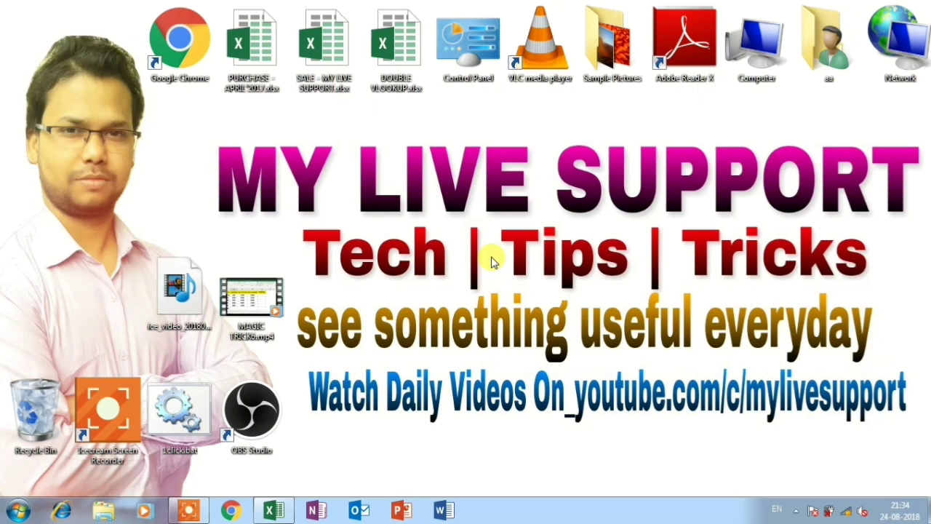
Bring the Excel workbook listing sample Aadhaar and credit card numbers to the front
left_click(274, 511)
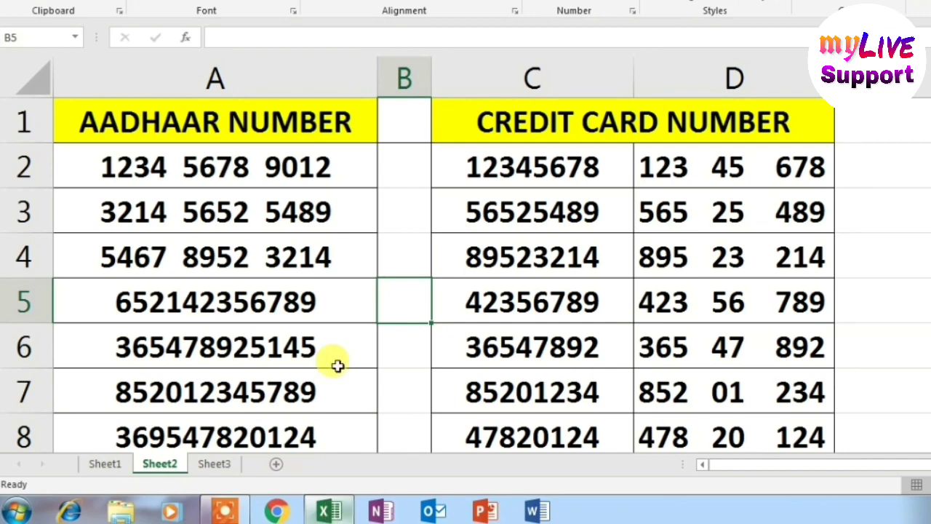
Review the headings and unspaced Aadhaar numbers in A5–A7, then switch to Sheet3
left_click(293, 127)
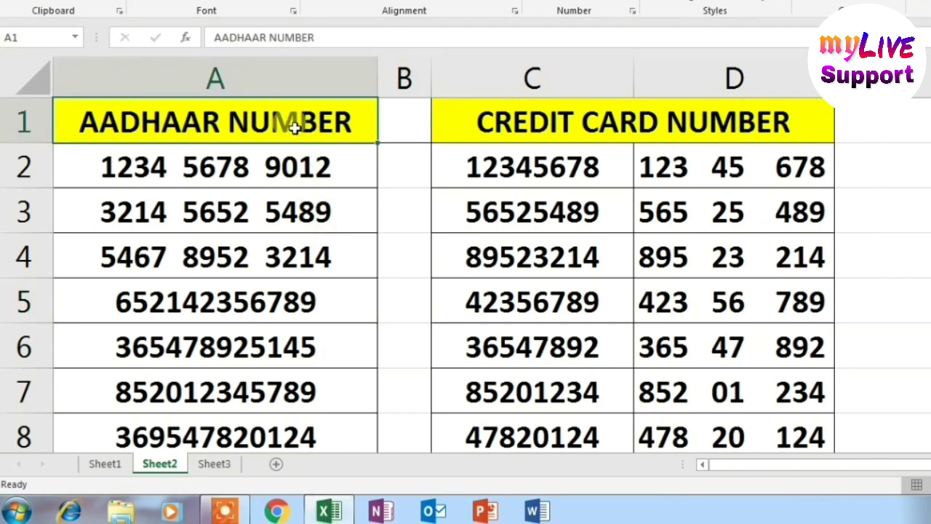
left_click(609, 129)
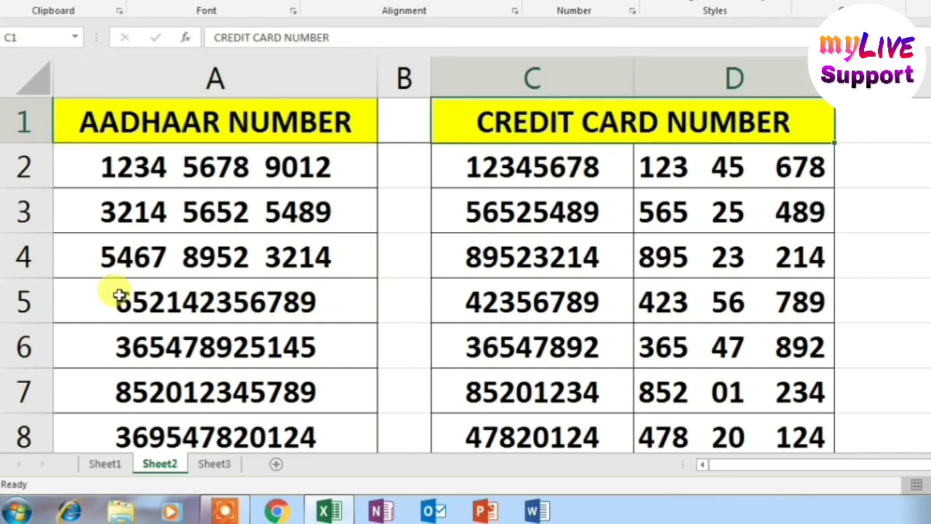
left_click(348, 299)
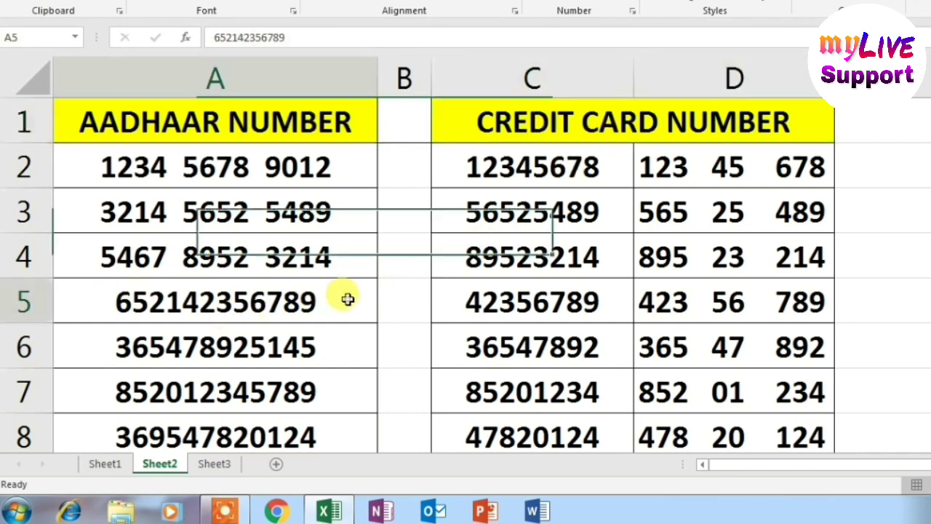
left_click(346, 353)
left_click(343, 405)
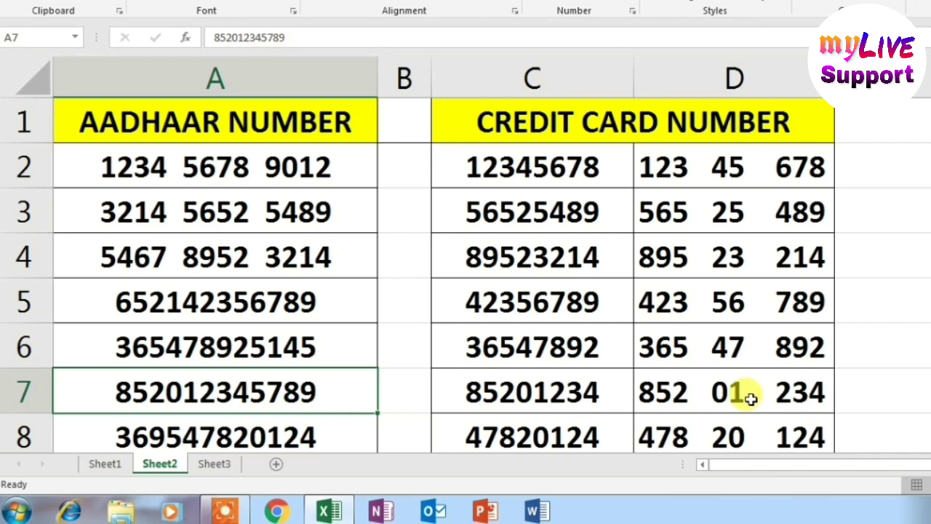
left_click(211, 463)
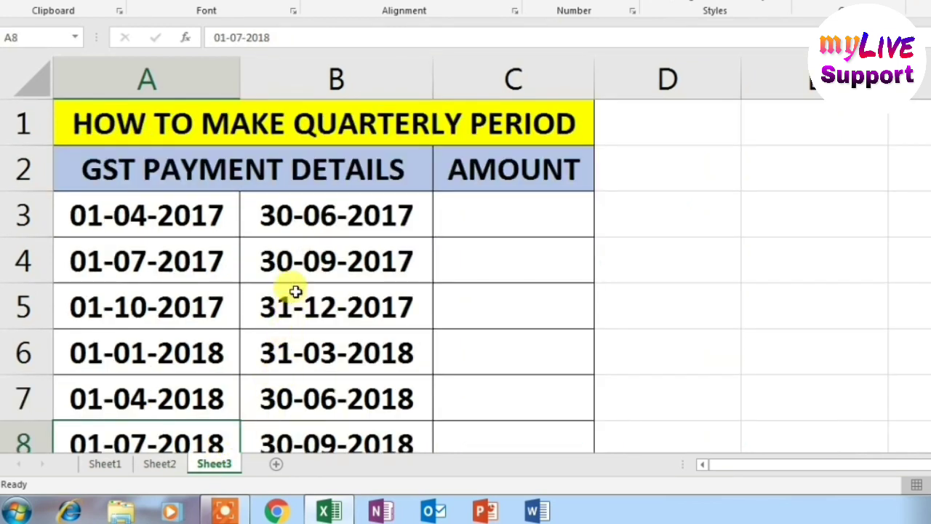
Review quarter dates such as 01-04-2017 and 01-10-2017 to 31-12-2017, then return to Sheet2
left_click(167, 218)
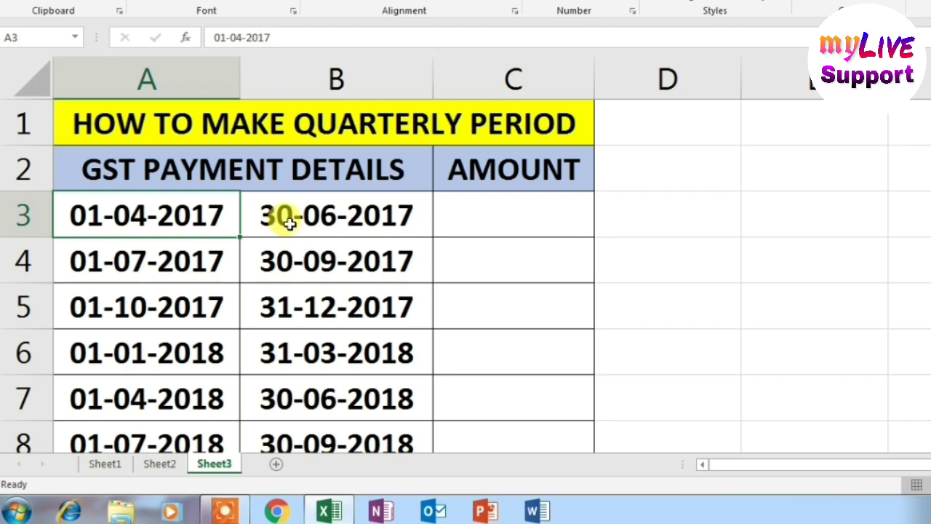
left_click(245, 306)
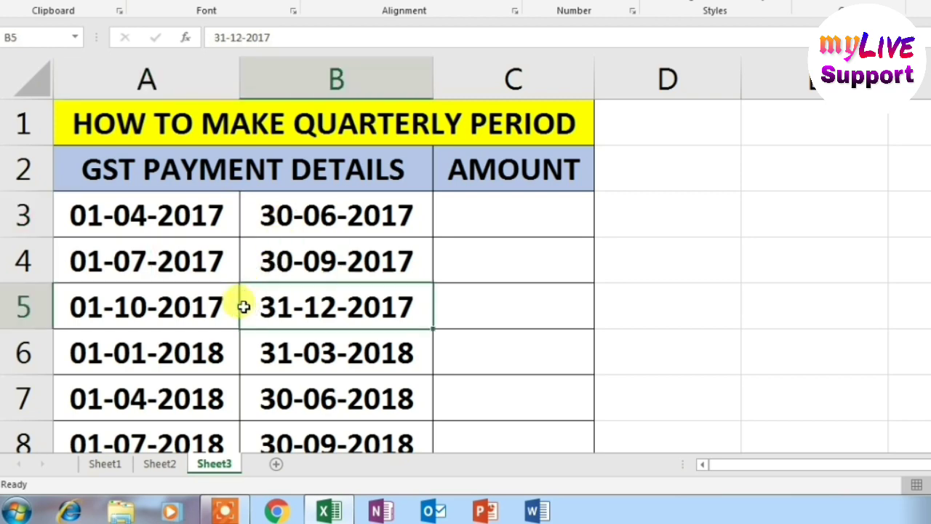
left_click(152, 308)
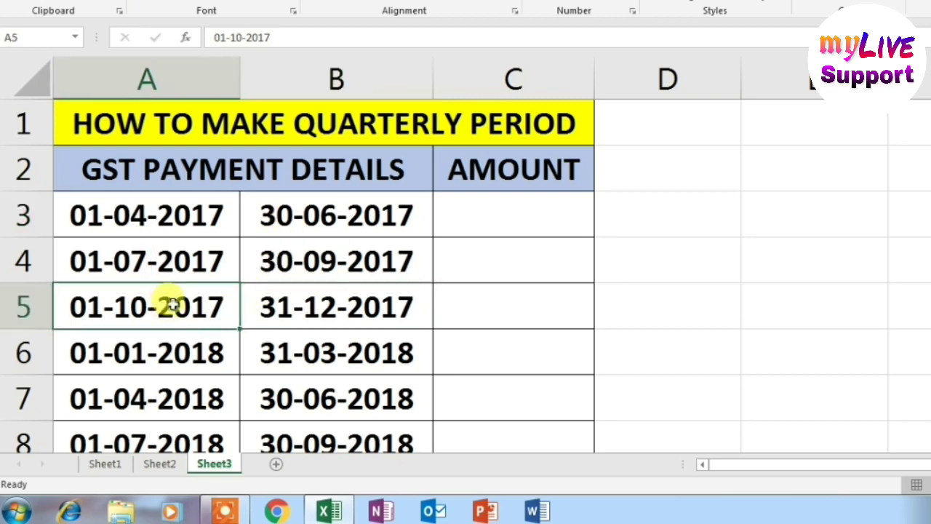
left_click(297, 307)
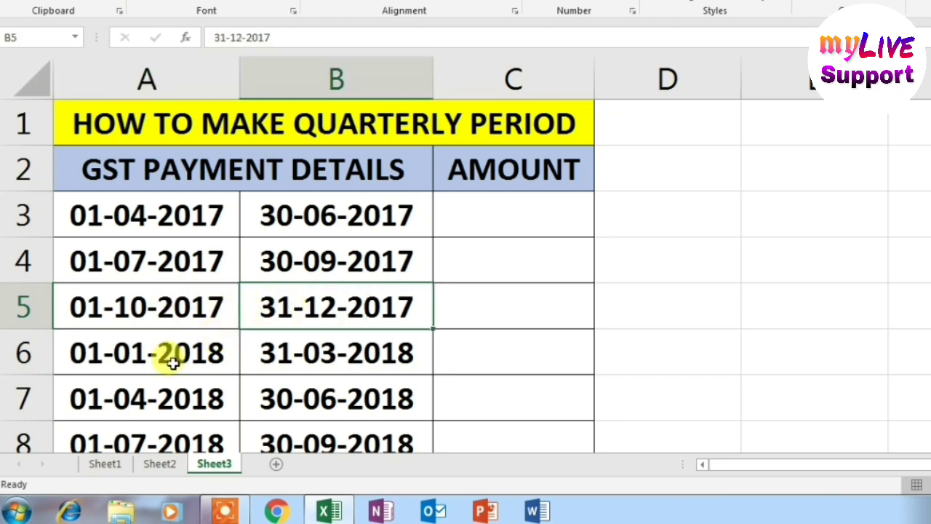
scroll(257, 343, "down", 1)
scroll(257, 343, "down", 2)
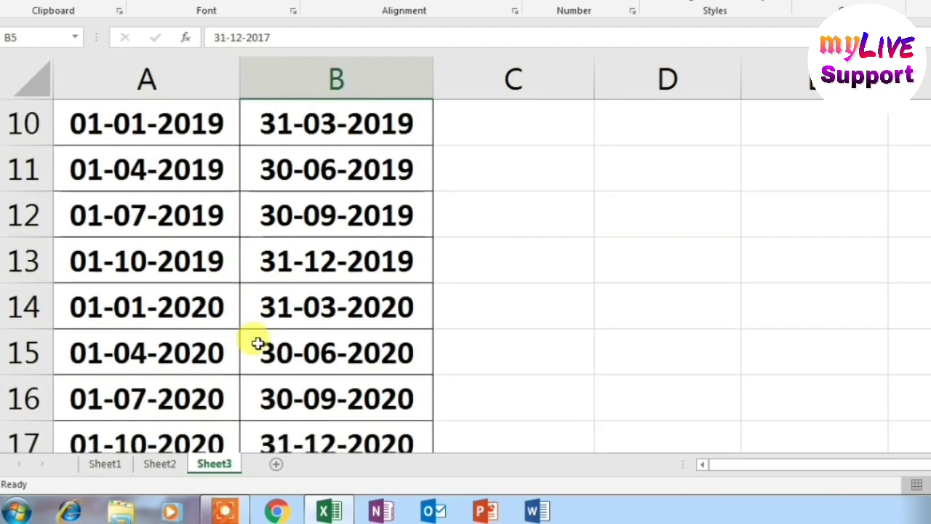
scroll(258, 344, "down", 1)
key("ctrl+Page_Up")
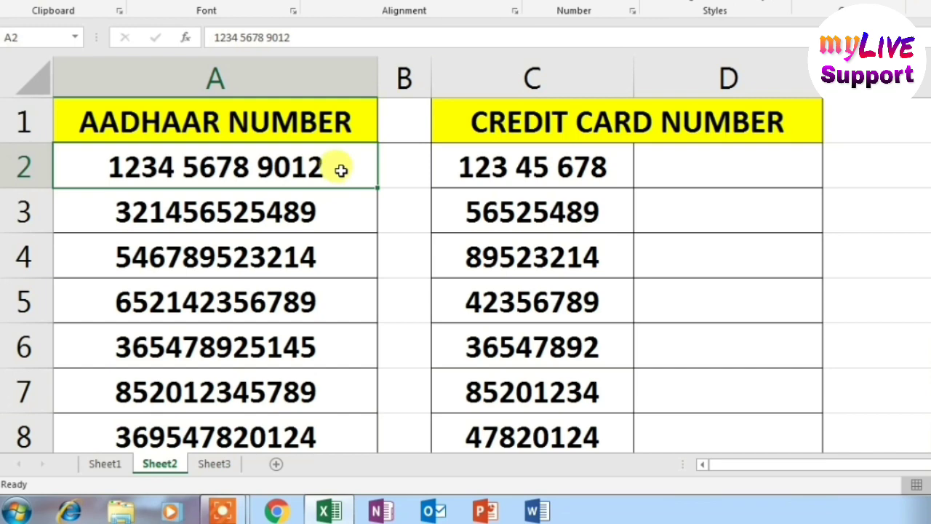
Apply the Number format to Aadhaar cells A2:A8 so each shows 12 unspaced digits
key("shift+Down")
key("shift+Down")
key("shift+Down")
key("shift+Down")
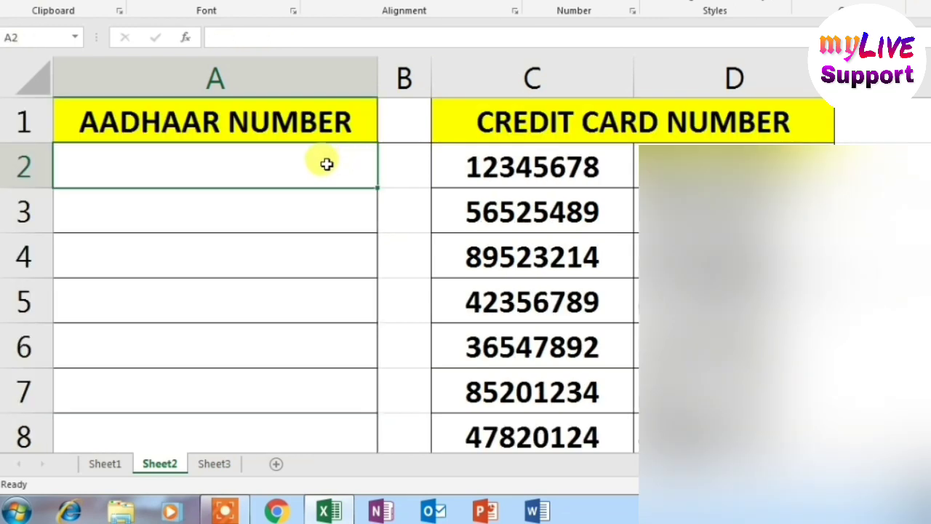
left_click(326, 163)
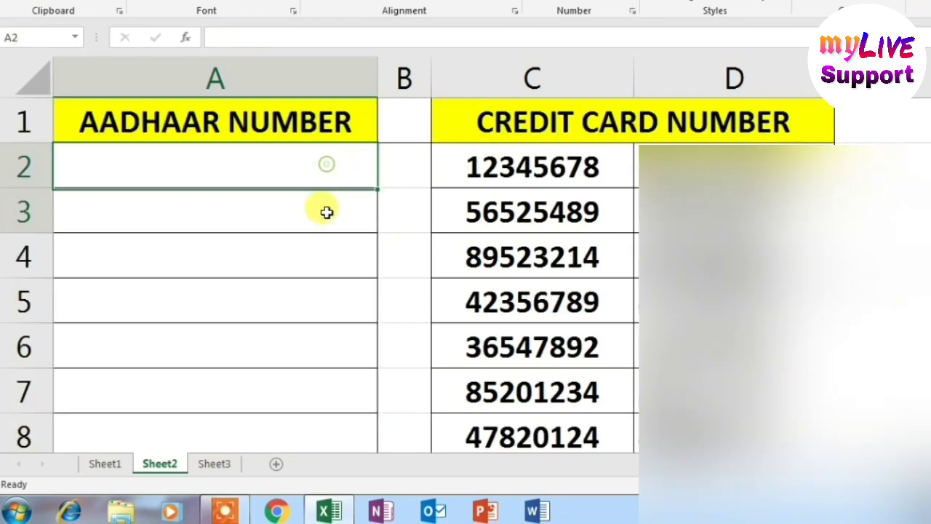
left_click_drag(326, 212, 326, 430)
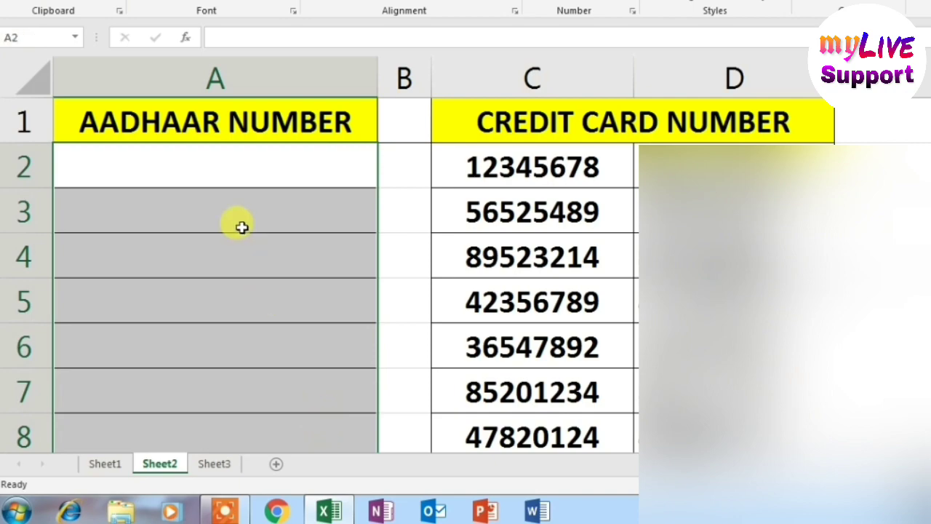
key("ctrl+1")
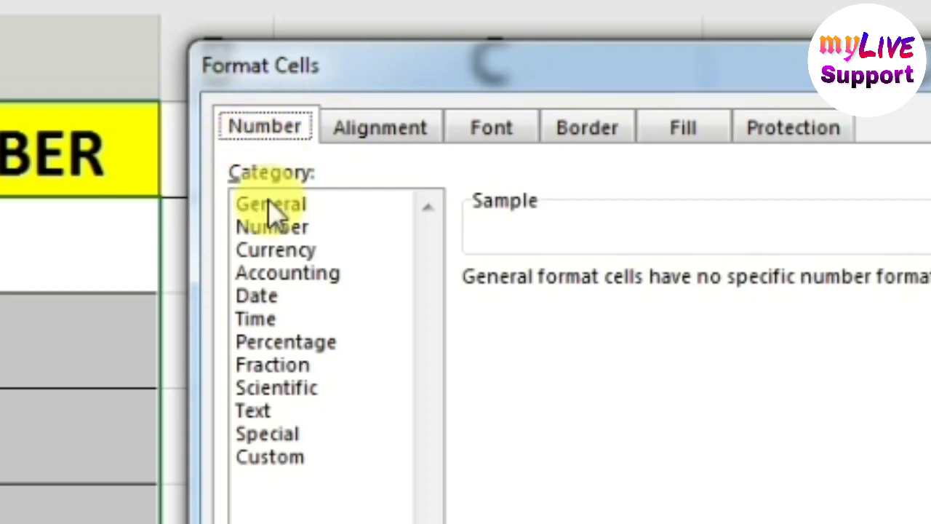
left_click(263, 230)
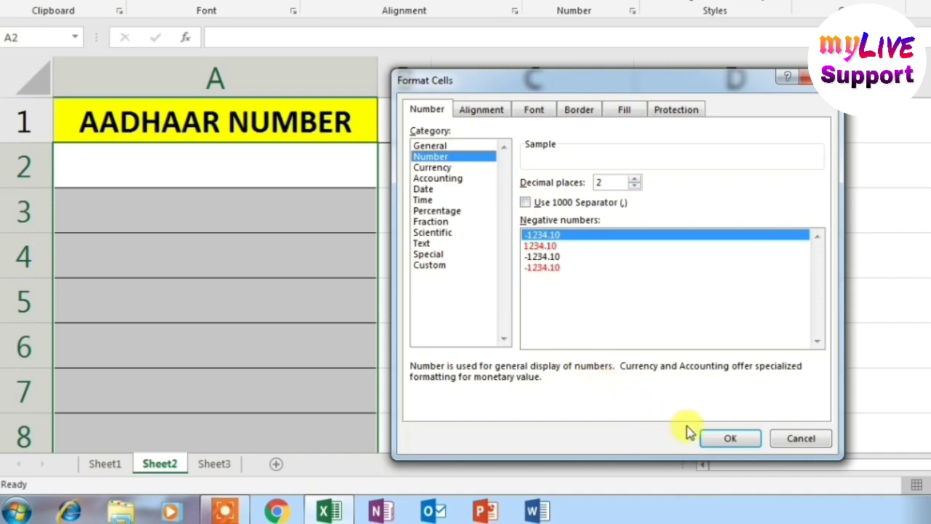
left_click(723, 442)
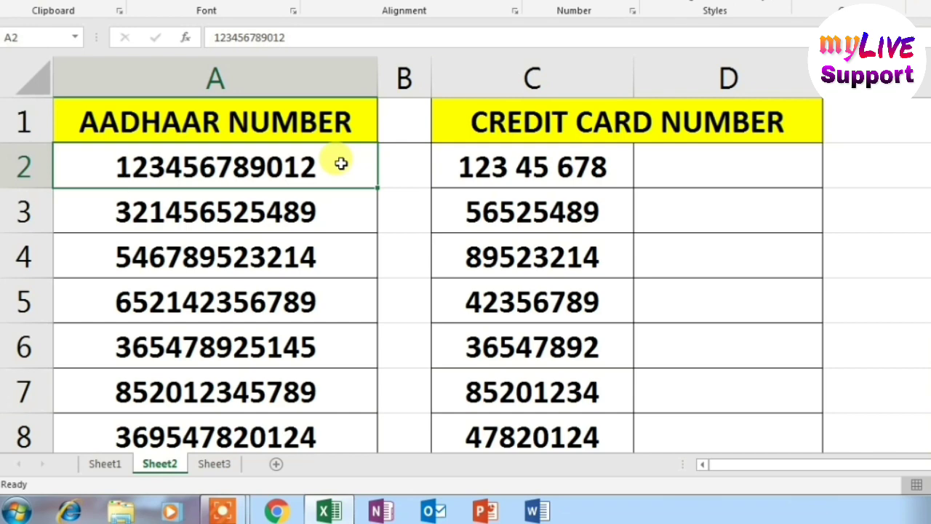
key("ctrl+a")
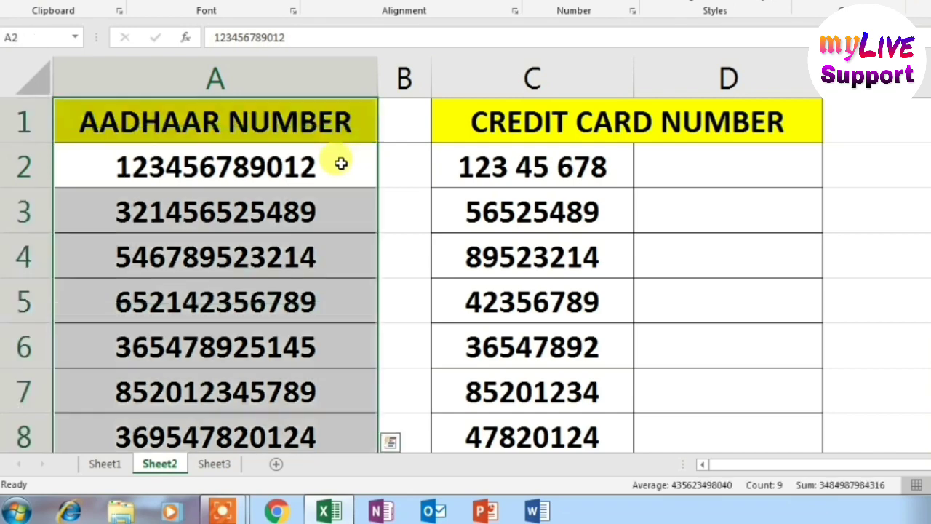
key("ctrl+1")
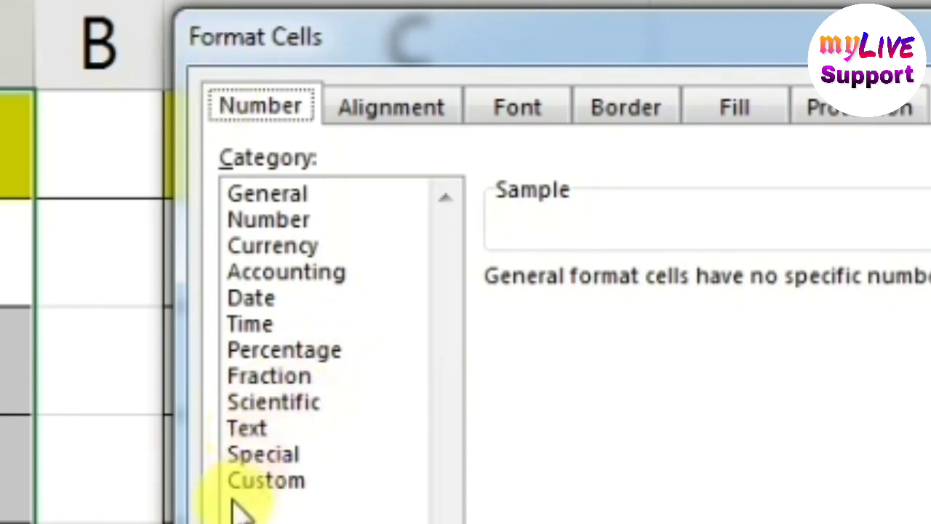
left_click(273, 491)
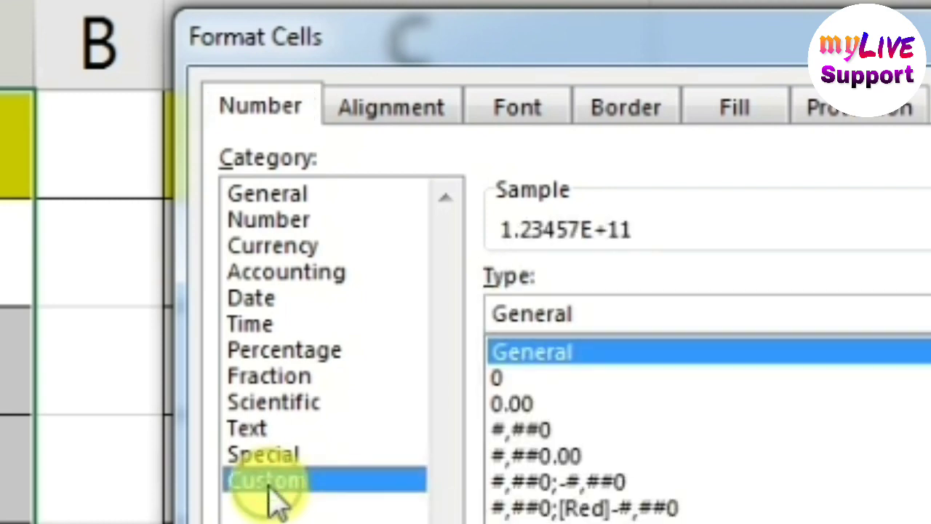
left_click(627, 313)
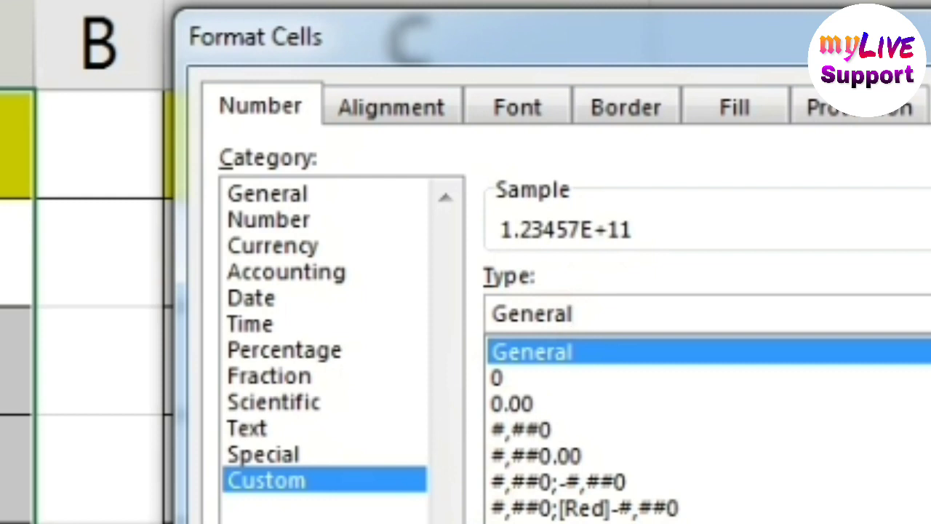
key("BackSpace")
key("BackSpace")
key("BackSpace")
key("BackSpace")
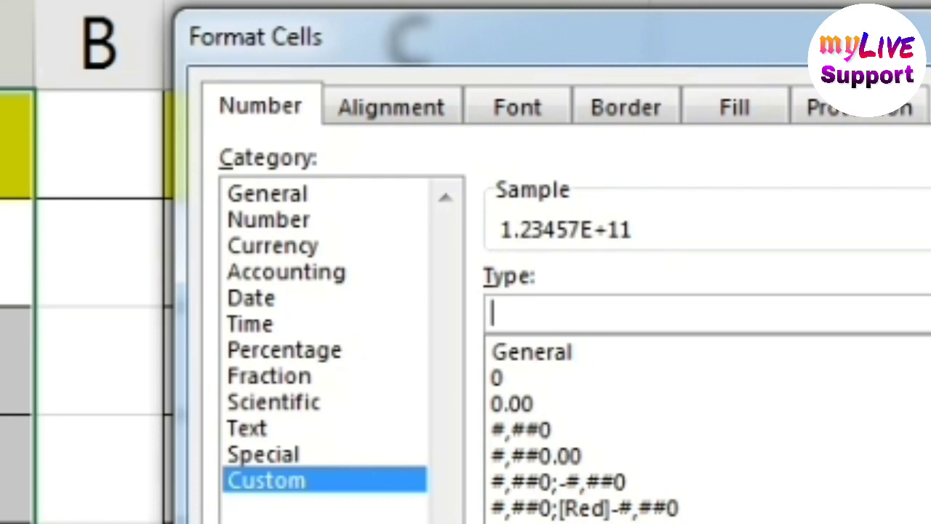
type("0000")
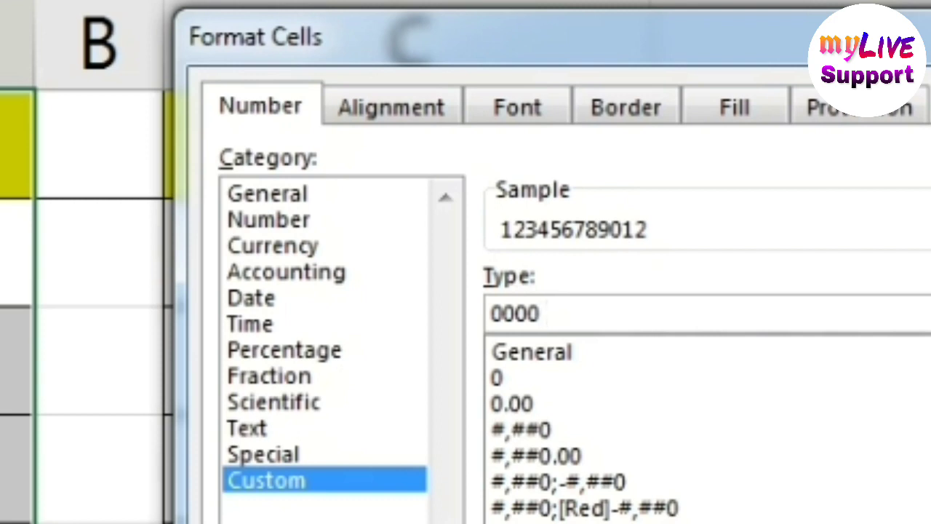
type(" 0")
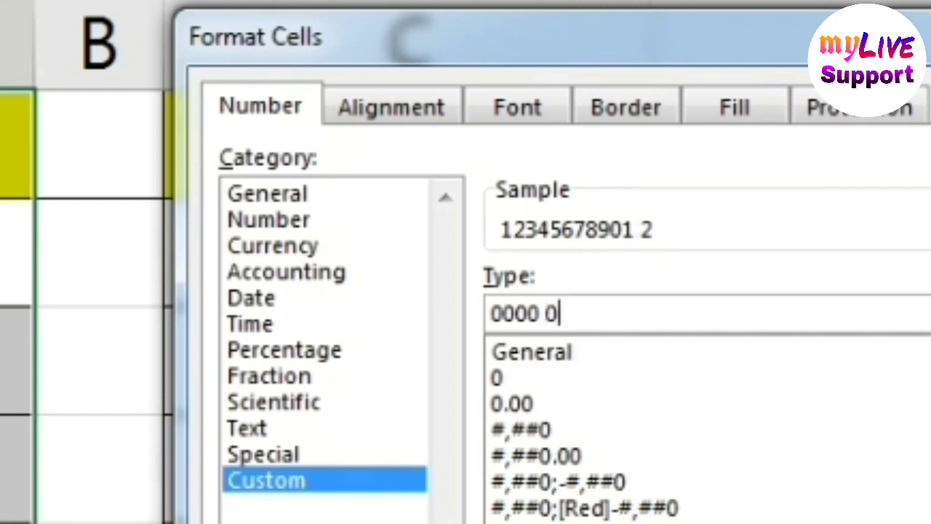
type("000")
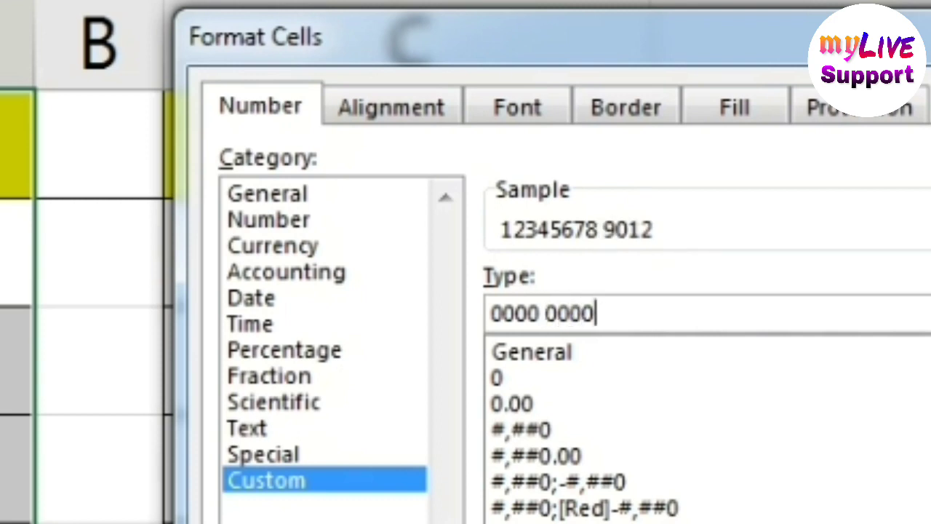
type(" 00")
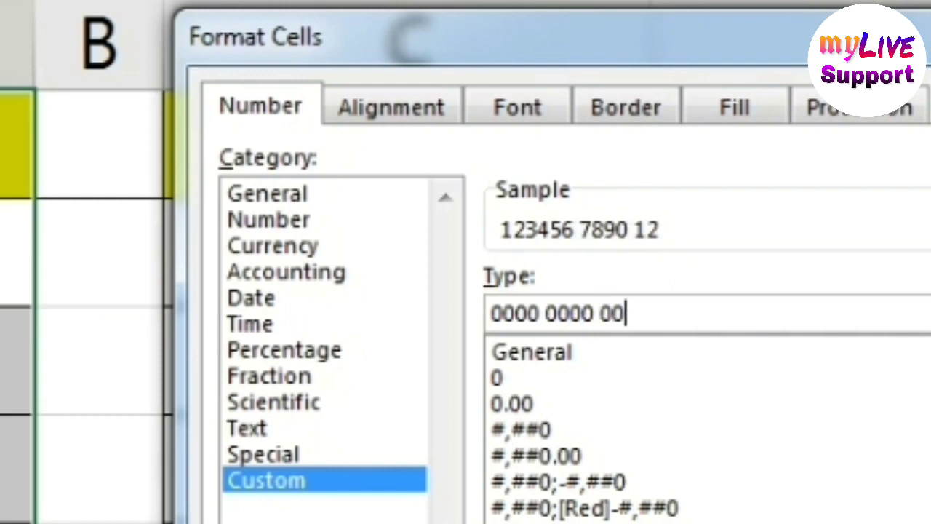
type("00")
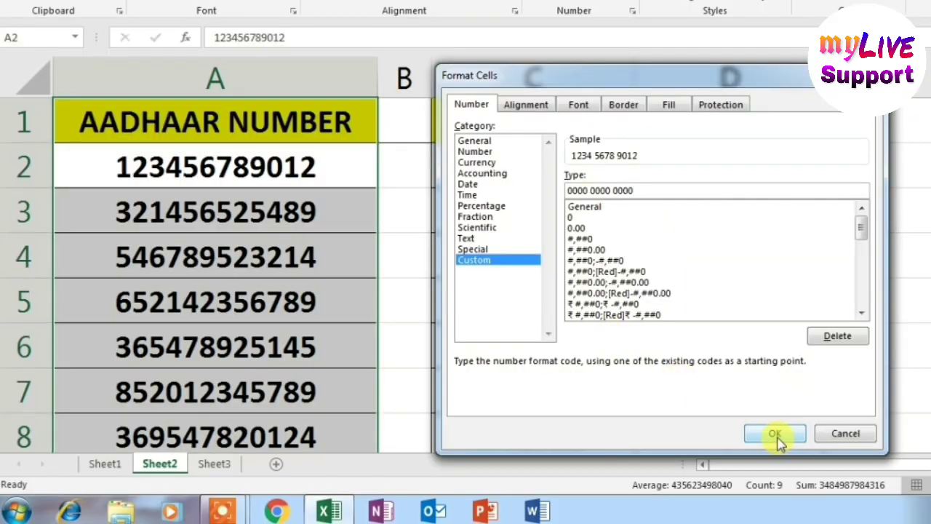
left_click(775, 433)
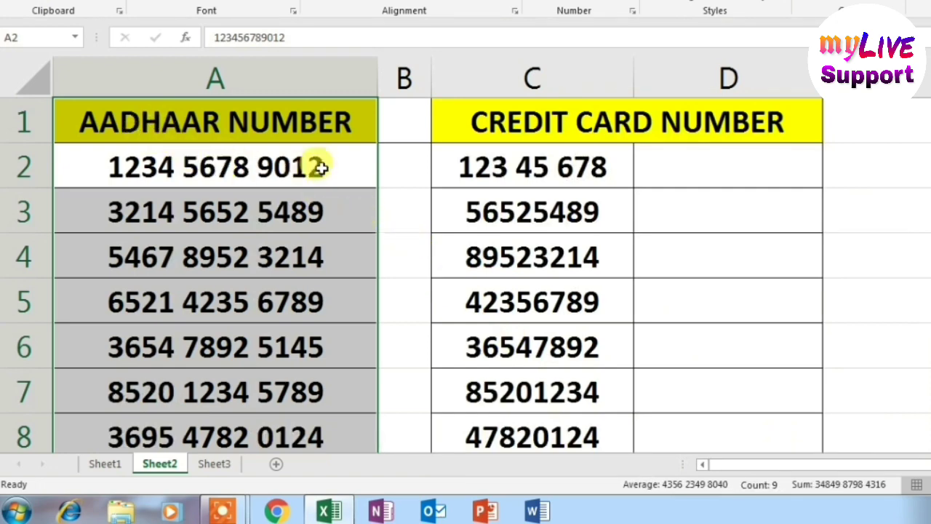
Delete the spaces in credit card number C2 so it reads 12345678
left_click(353, 166)
key("Down")
key("Down")
key("Down")
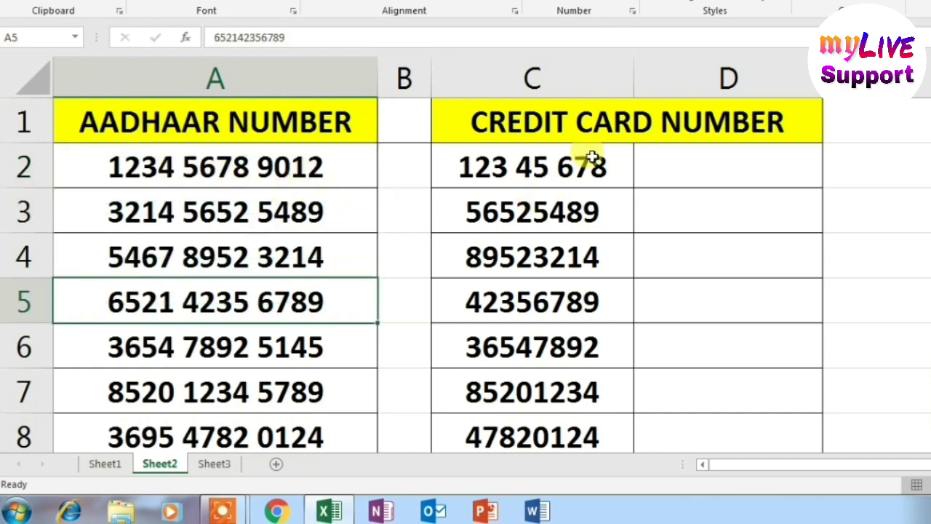
left_click(572, 170)
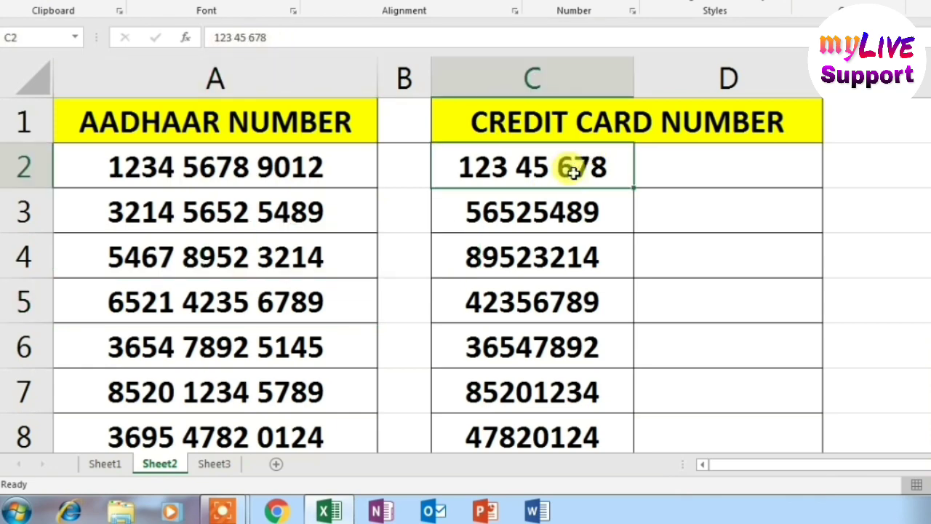
double_click(571, 170)
key("Left")
key("Left")
key("Left")
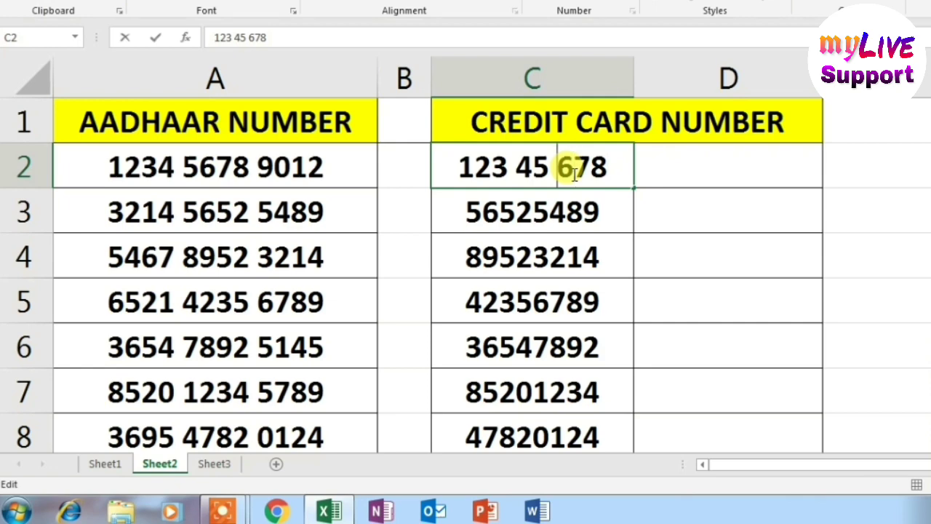
key("BackSpace")
key("Left")
key("Left")
key("BackSpace")
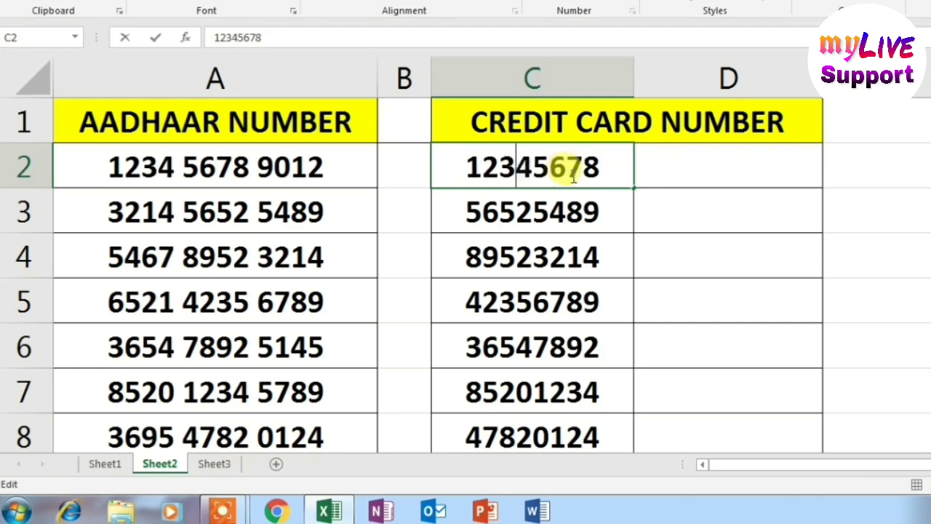
left_click(691, 184)
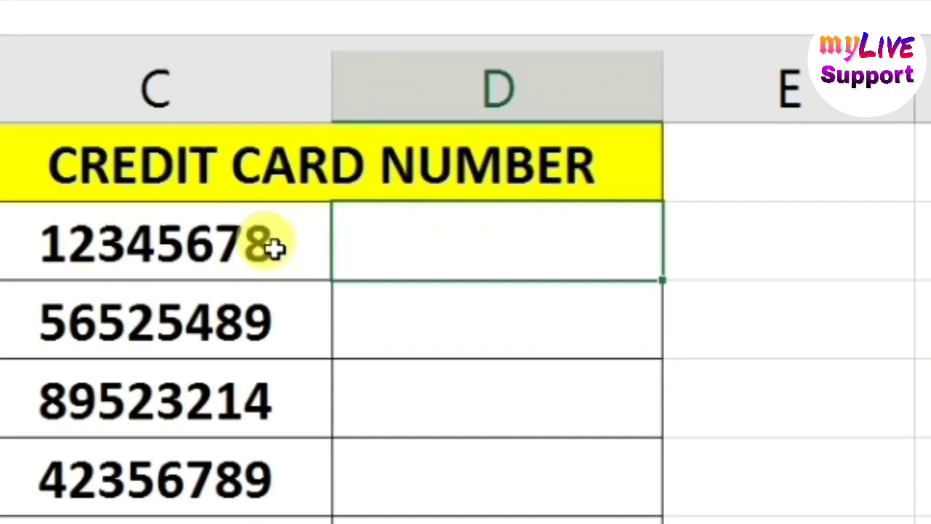
Enter =TEXT(C2,"000 00 000") in D2 to display the card number as 123 45 678
type("=")
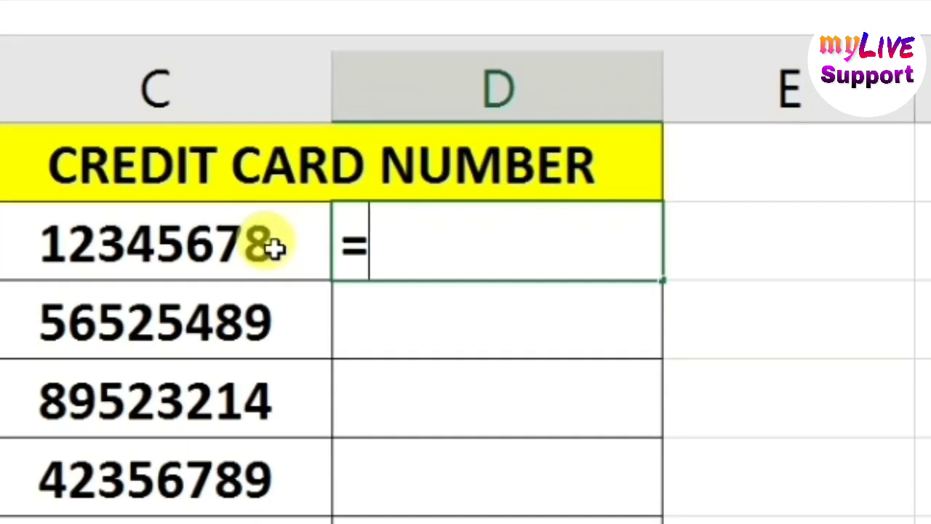
type("T")
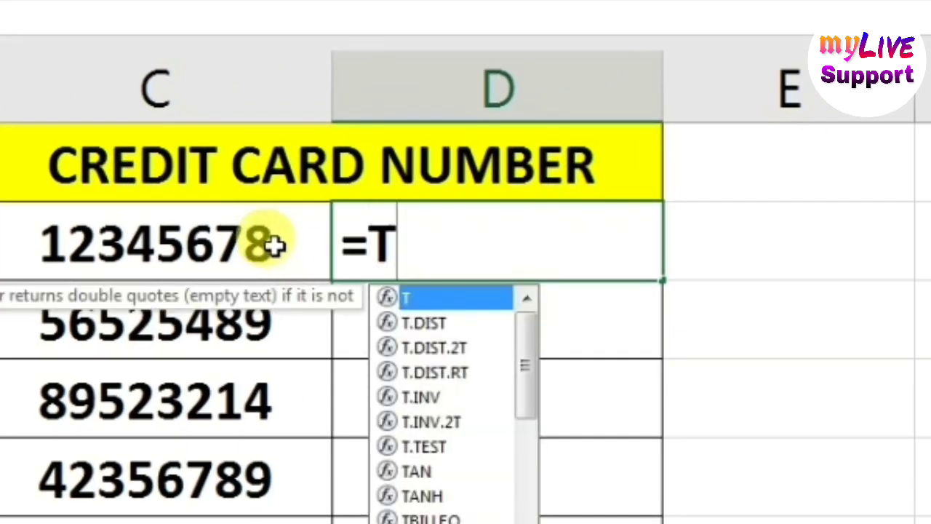
type("EXT")
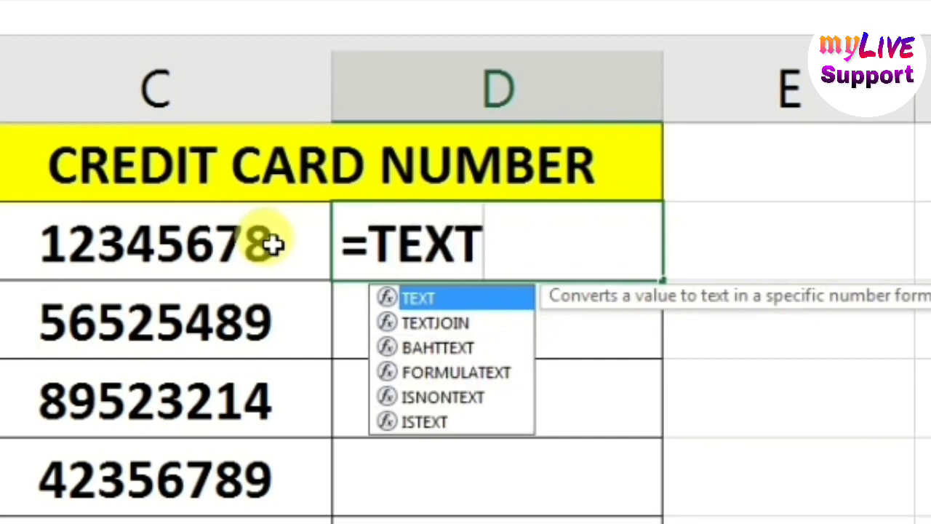
type("(")
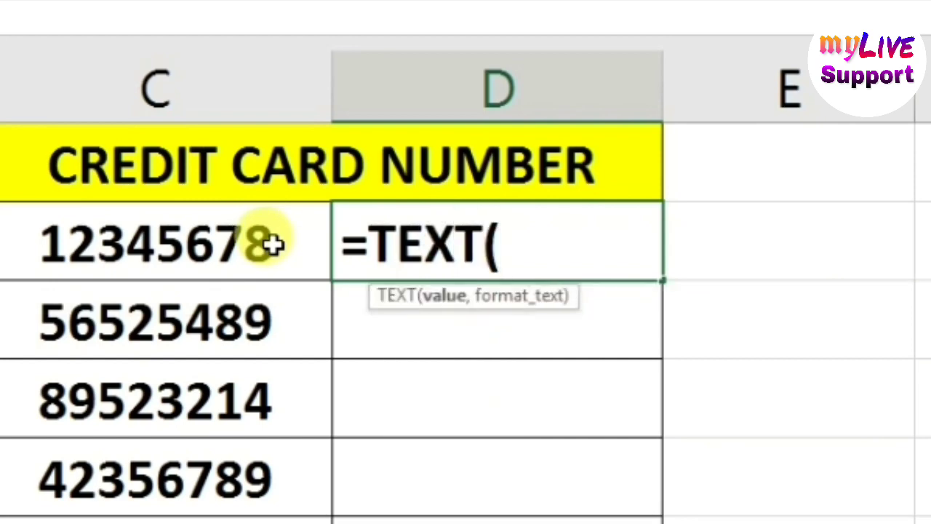
left_click(218, 242)
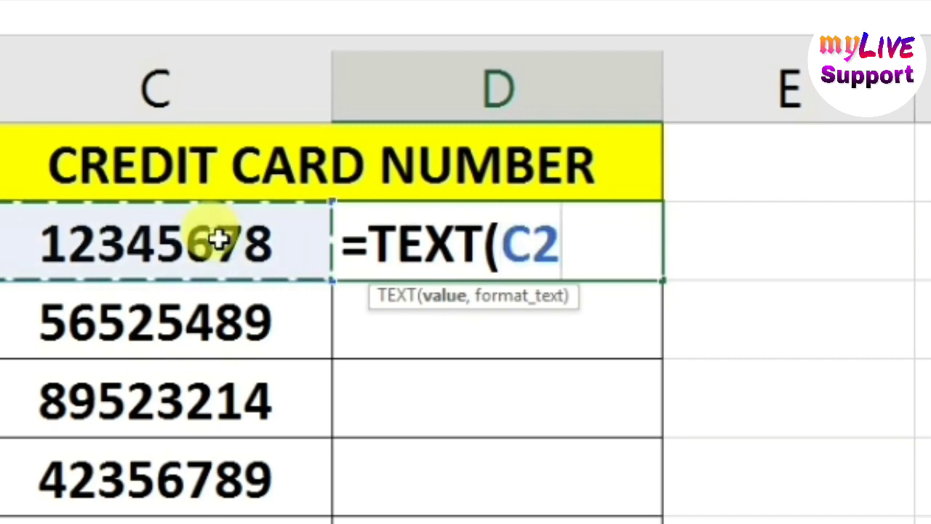
type(",")
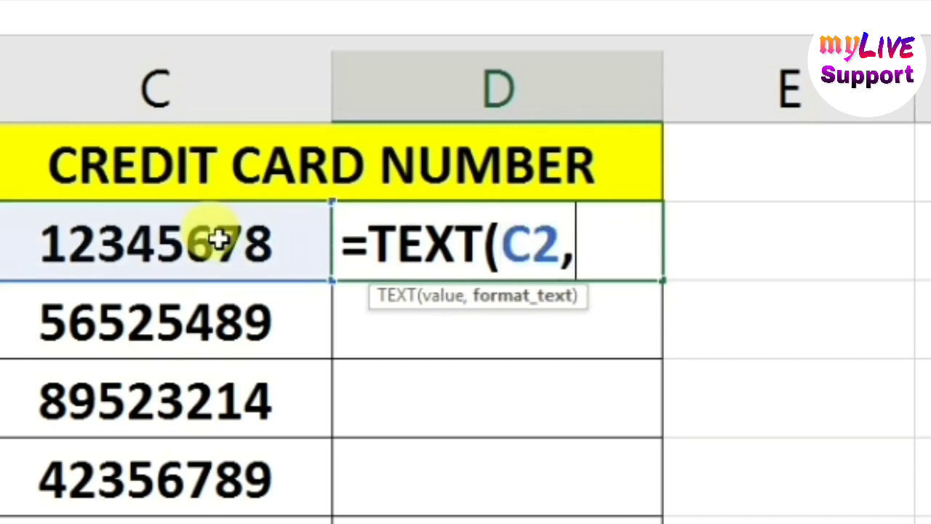
type("\"")
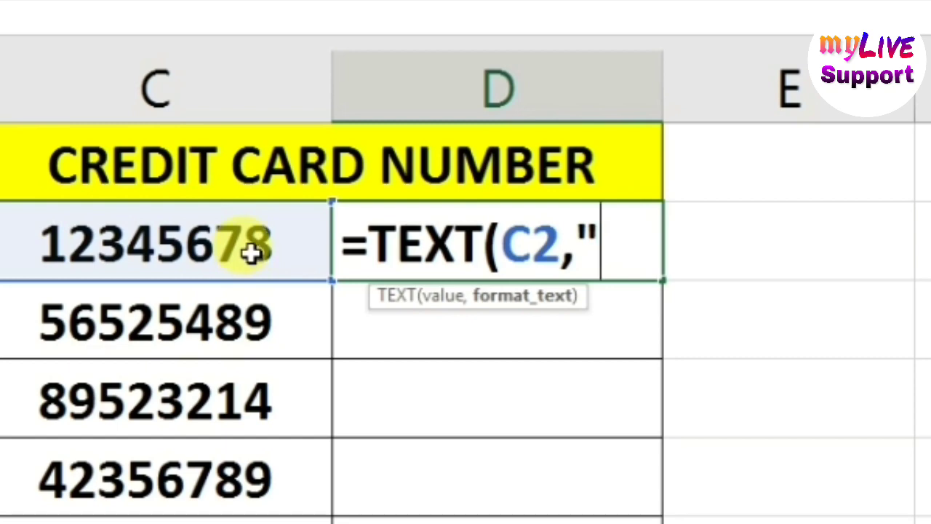
type("00")
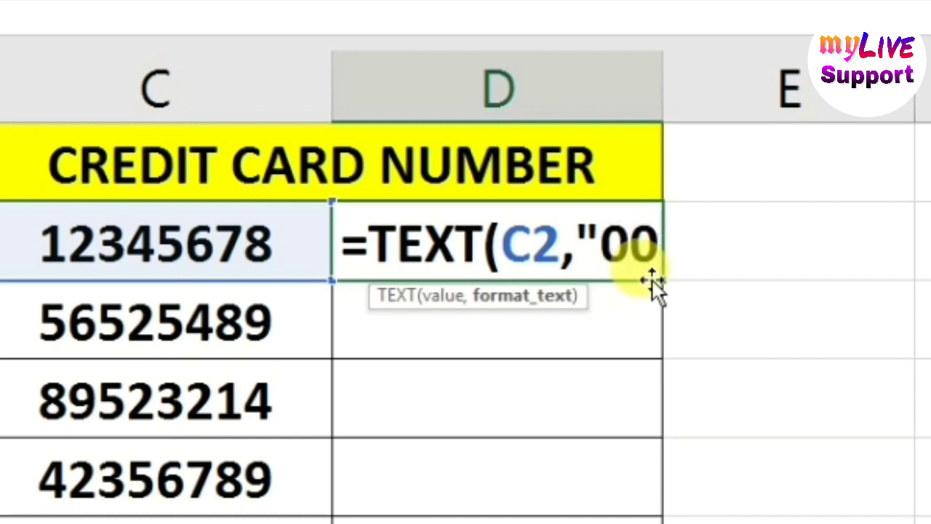
type("0")
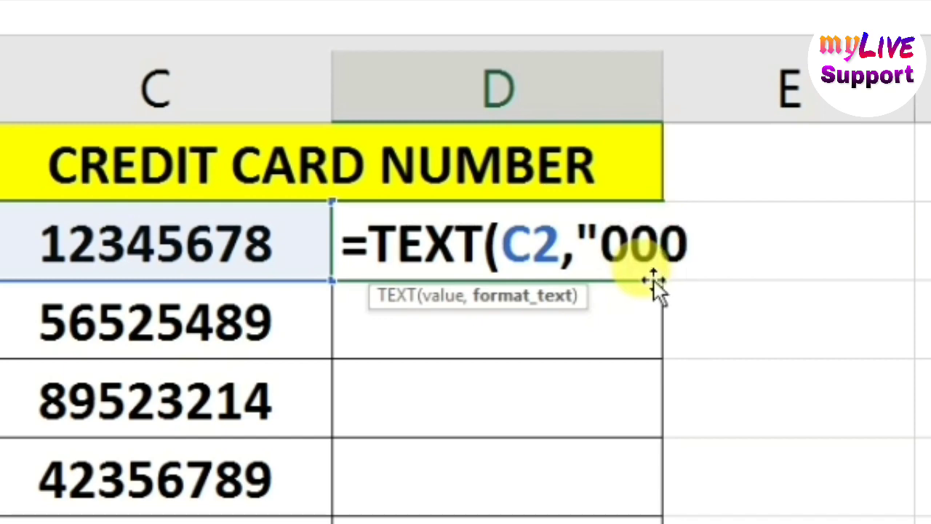
type(" 0")
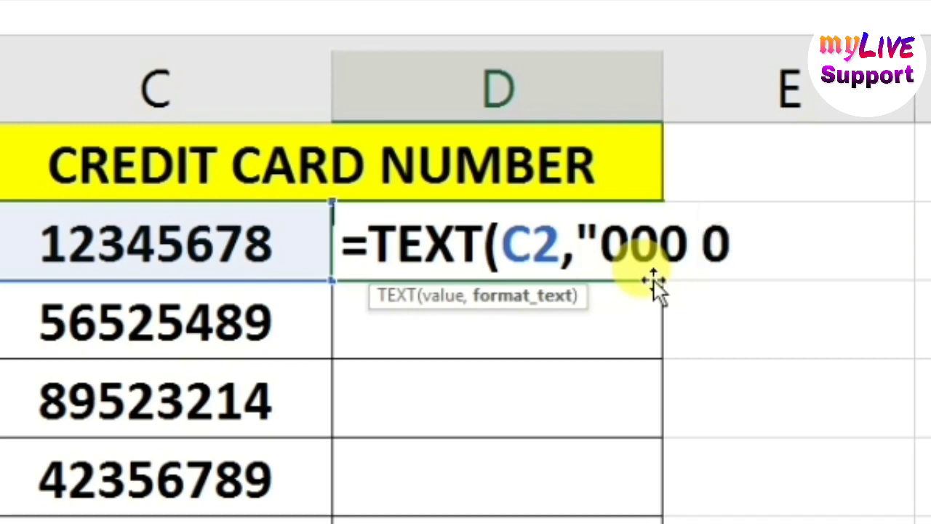
type("0")
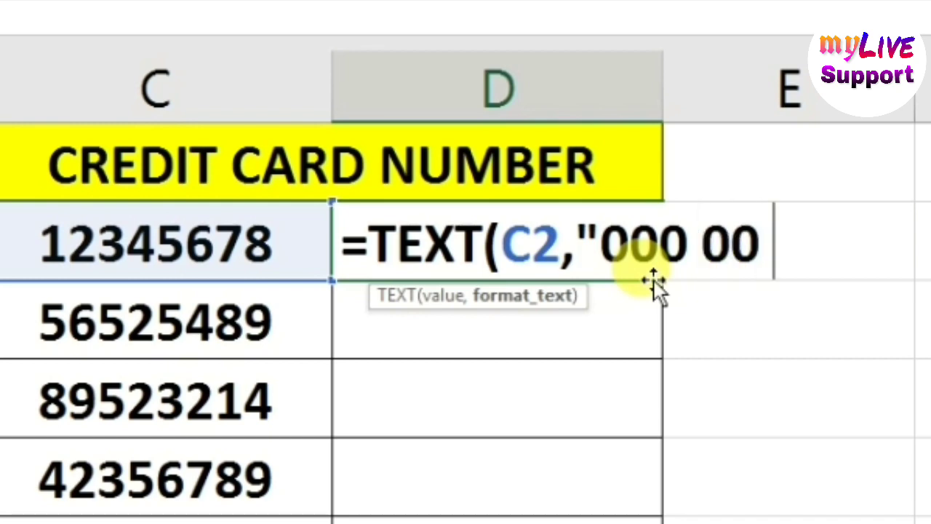
type(" 000")
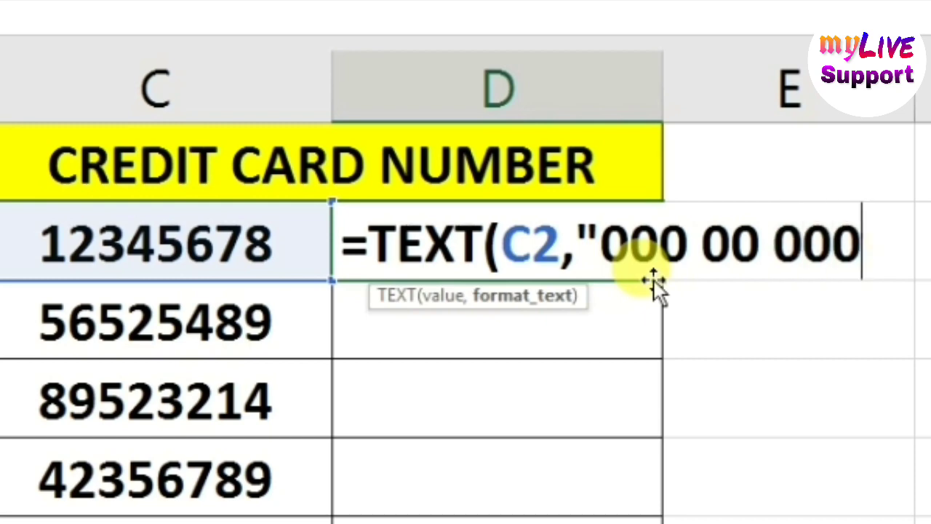
type("\"")
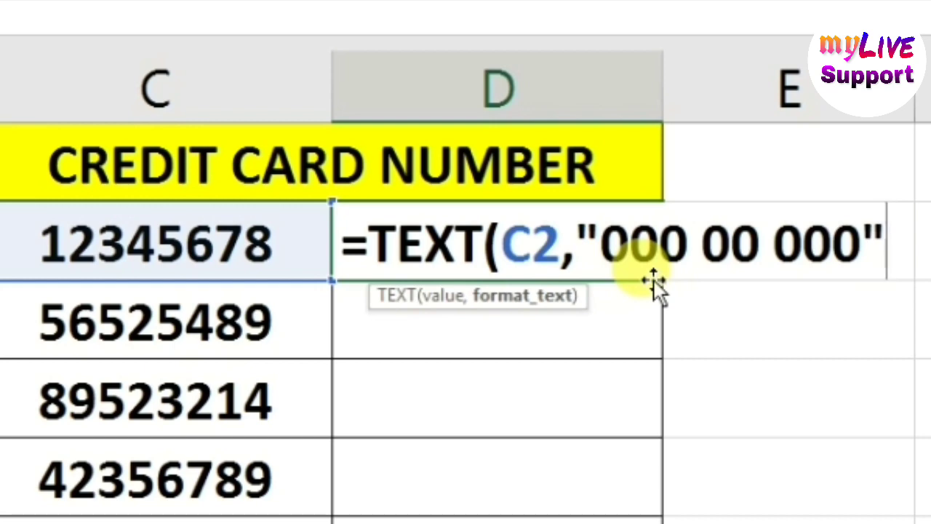
type(")")
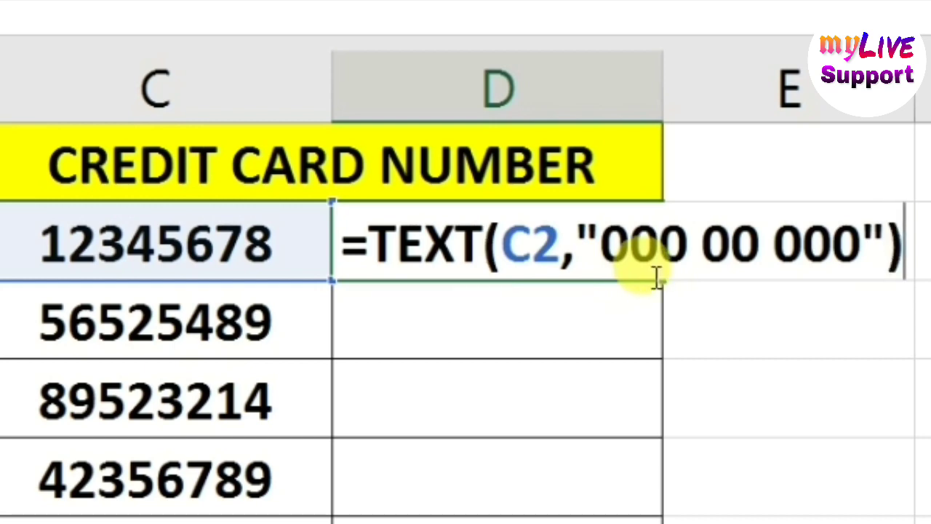
key("Return")
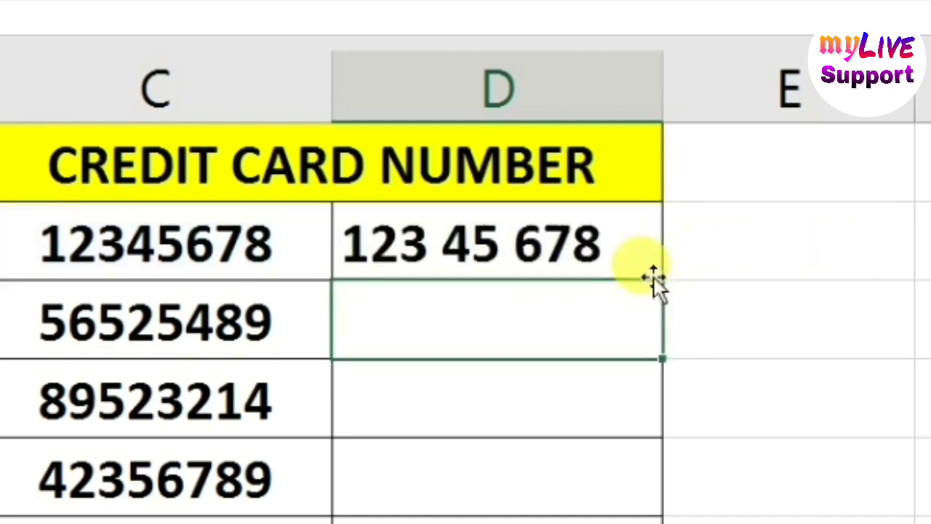
Fill D2's TEXT formula down column D, add wider gaps to its format, and autofit column D
key("Up")
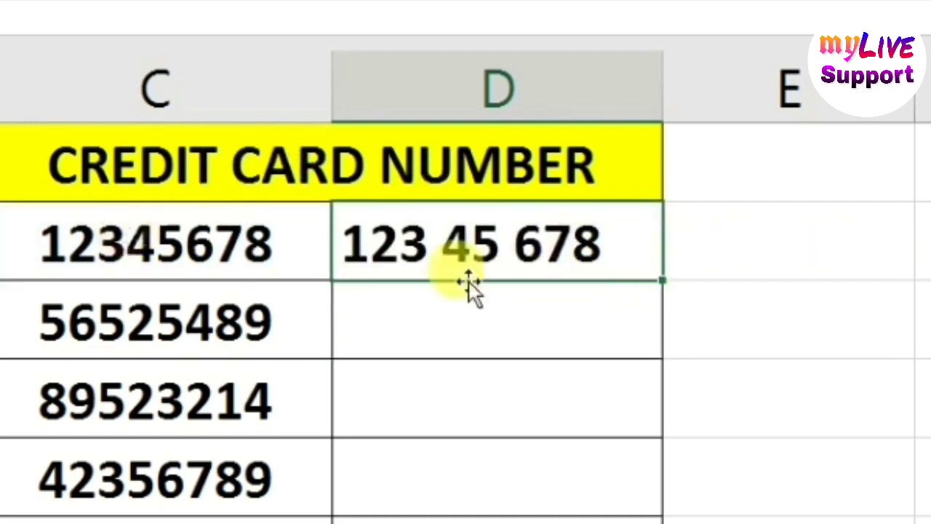
double_click(662, 285)
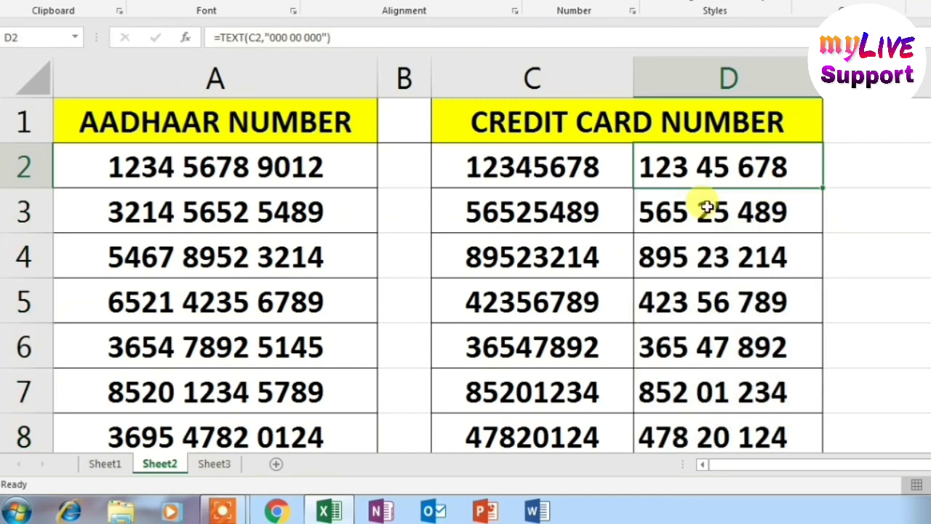
key("F2")
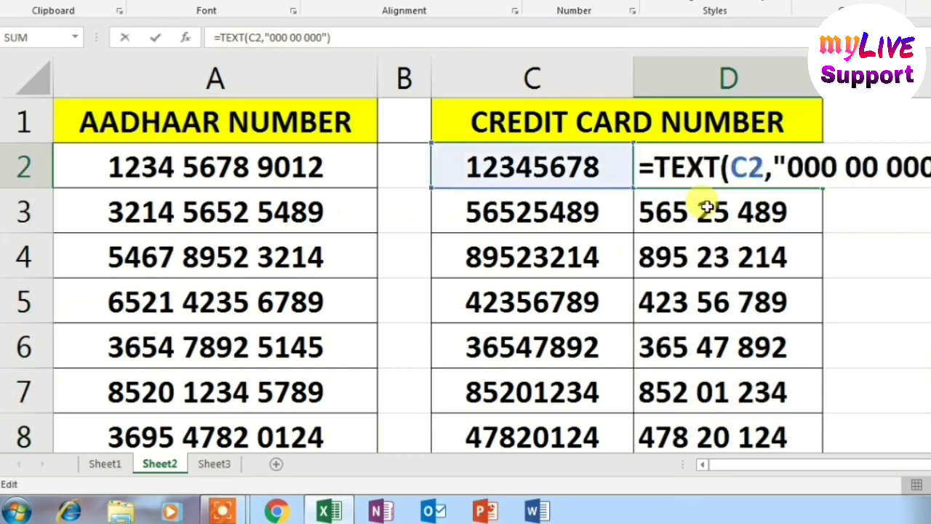
key("Left")
key("Left")
key("Left")
key("Left")
key("Left")
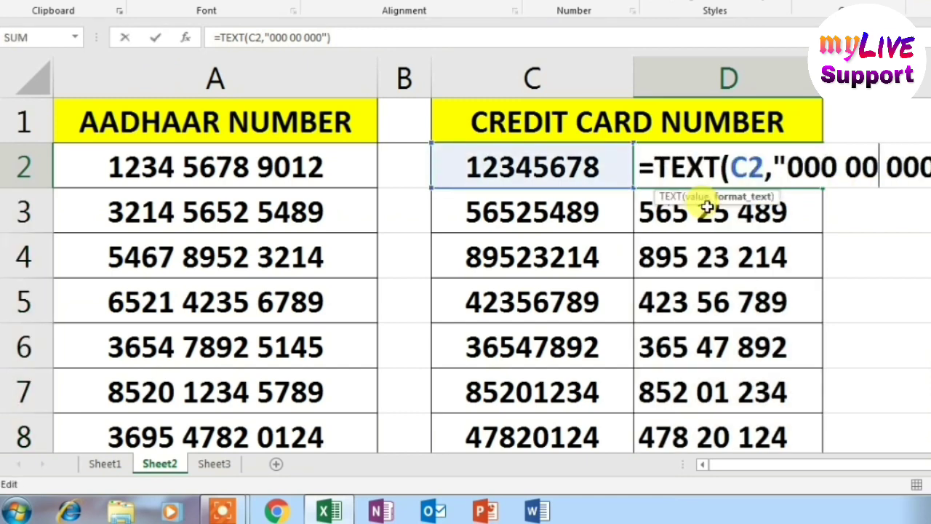
key("Left")
key("Left")
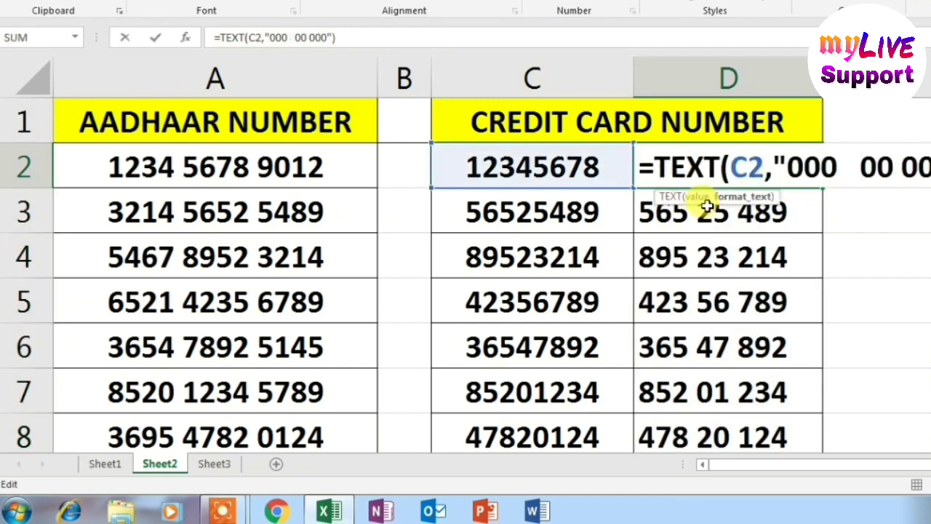
key("Right")
key("Right")
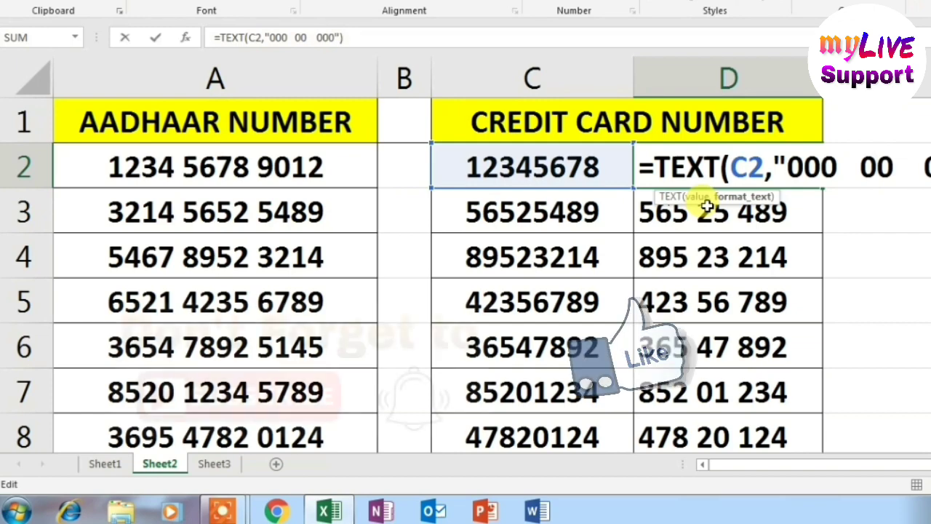
key("Return")
left_click(742, 166)
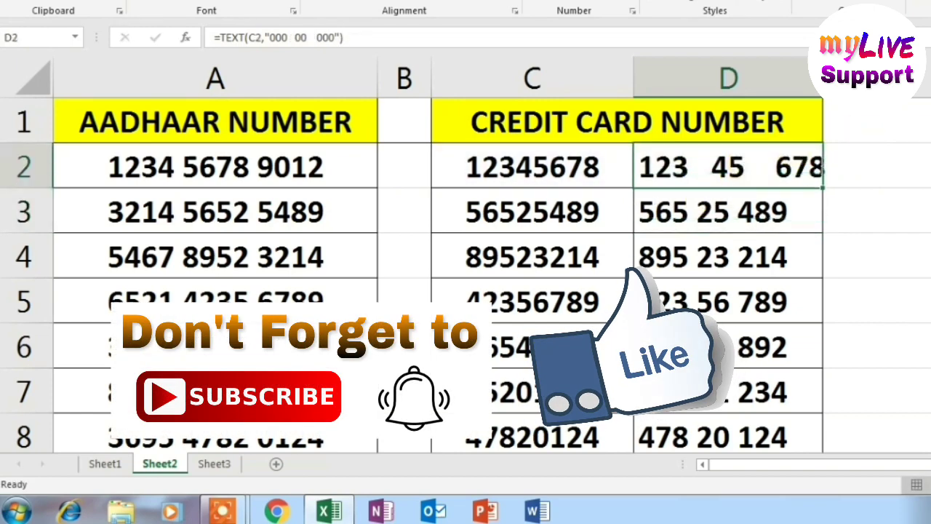
double_click(822, 78)
Enter the first quarter, 01-04-2017 to 30-06-2017, in A3:B3
left_click(284, 167)
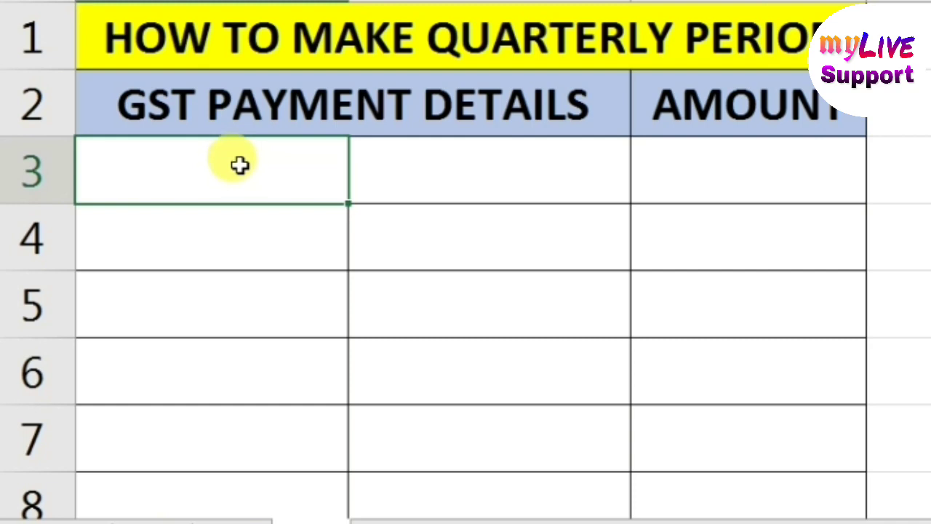
type("1")
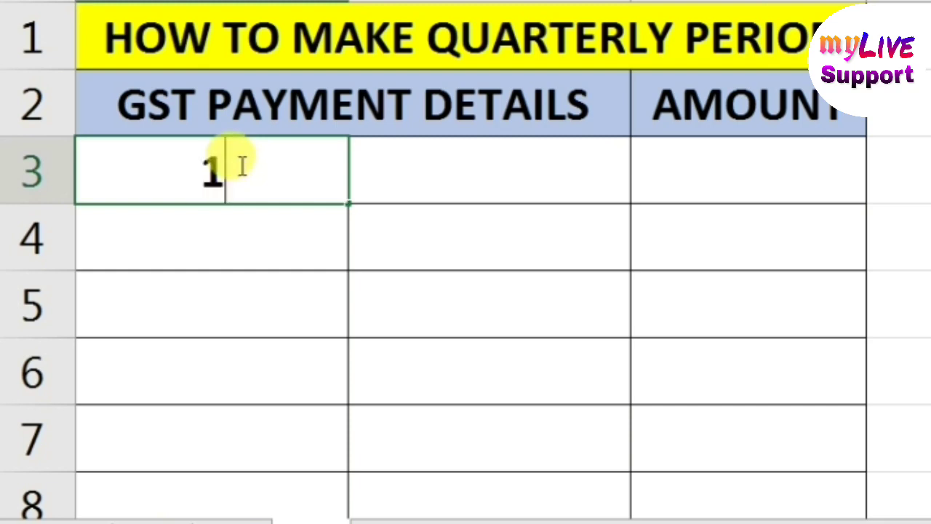
type("-04-2017")
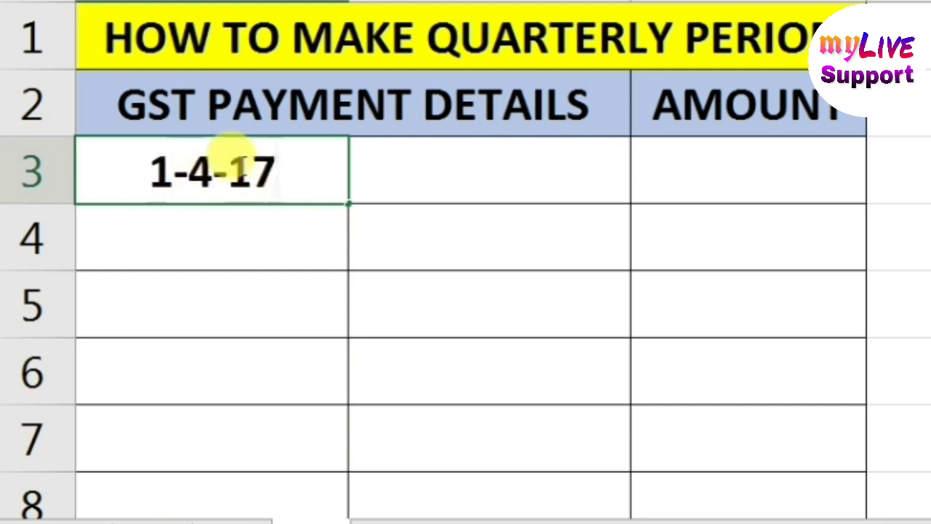
key("Tab")
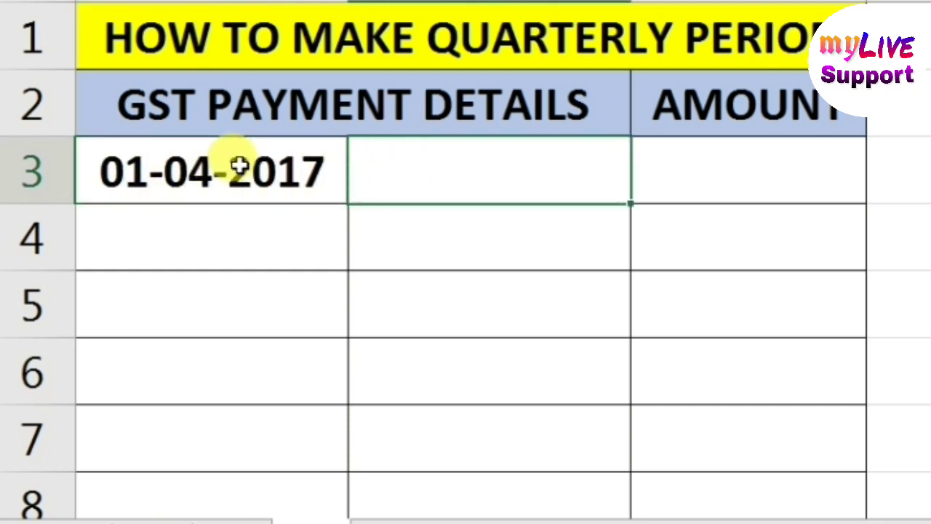
type("30-06-20")
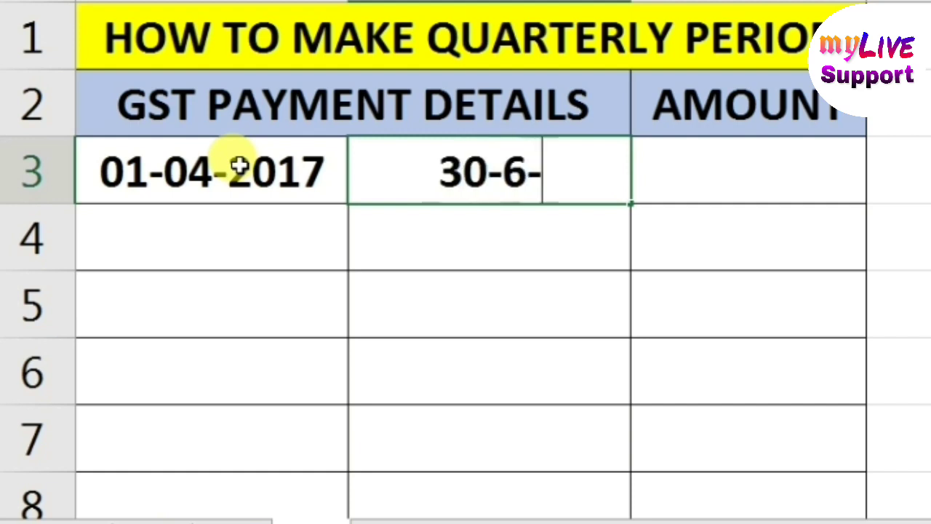
type("17")
key("Return")
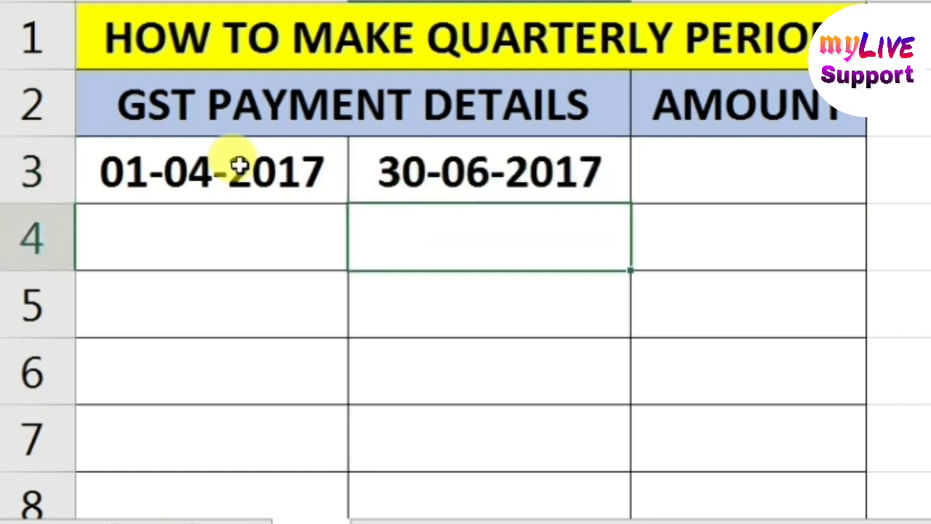
Enter the second quarter, 01-07-2017 to 30-09-2017, in A4:B4
type("1")
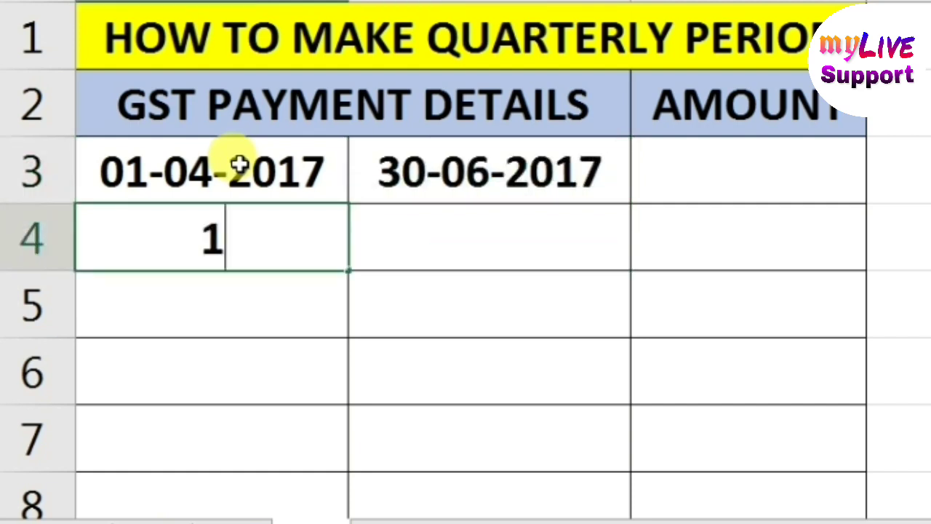
type("-07-2017")
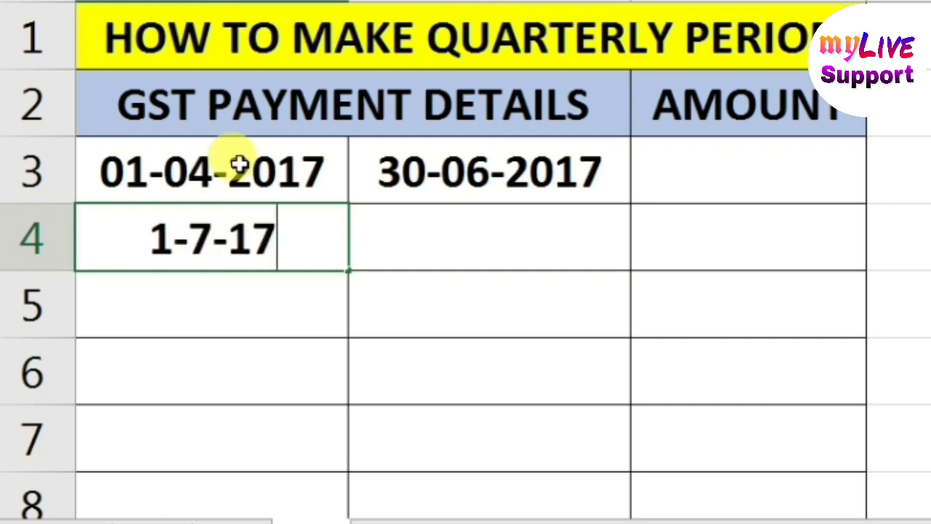
key("Tab")
type("30")
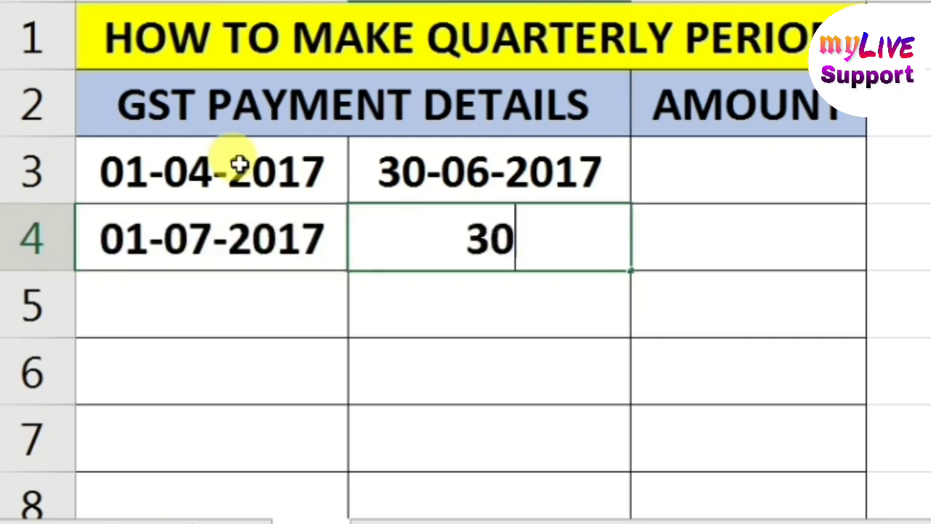
type("-")
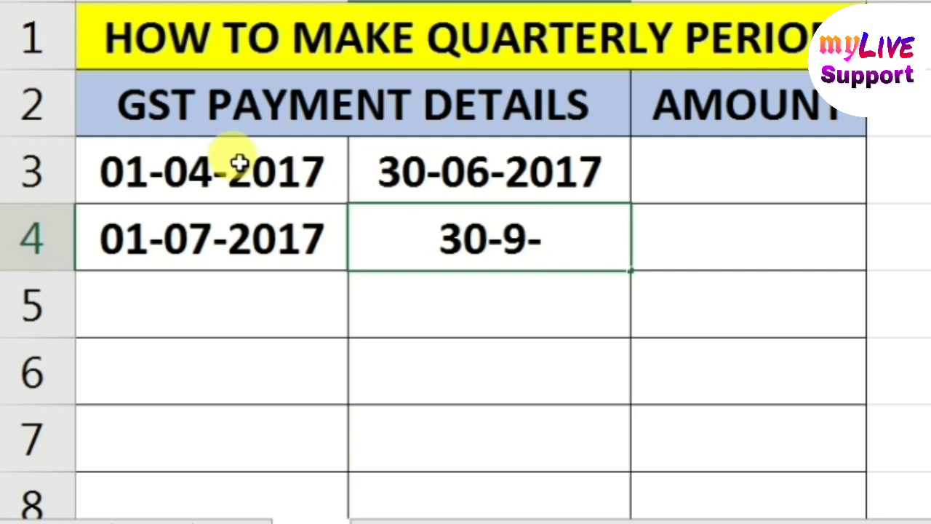
type("09-2017")
key("Tab")
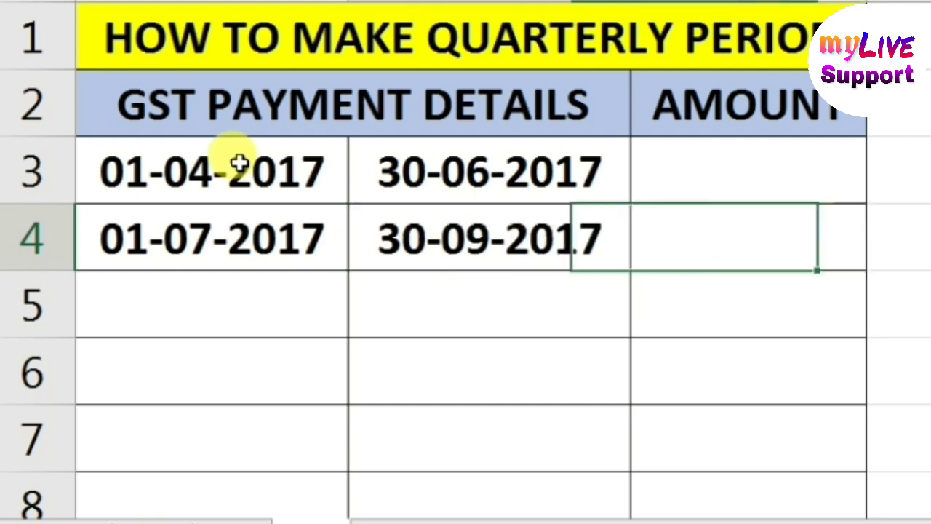
Select the four entered dates in A3:B4
key("Left")
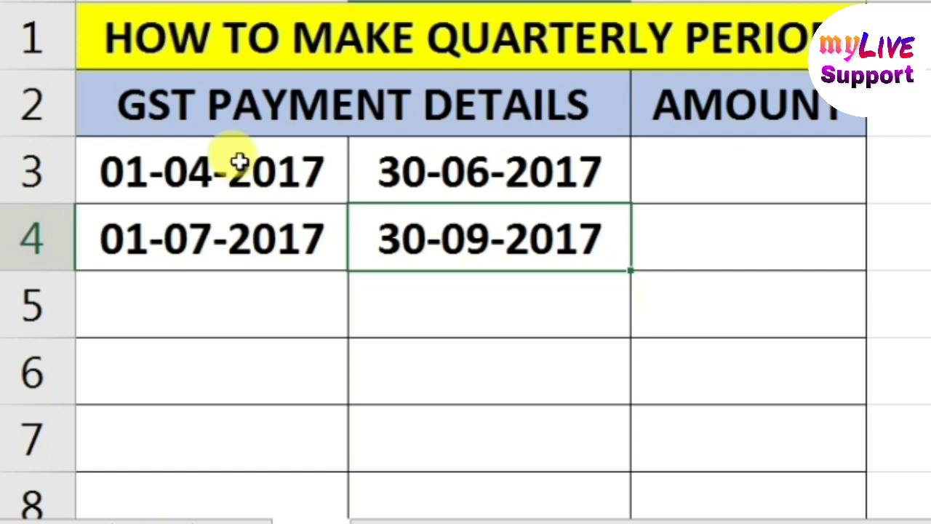
key("Left")
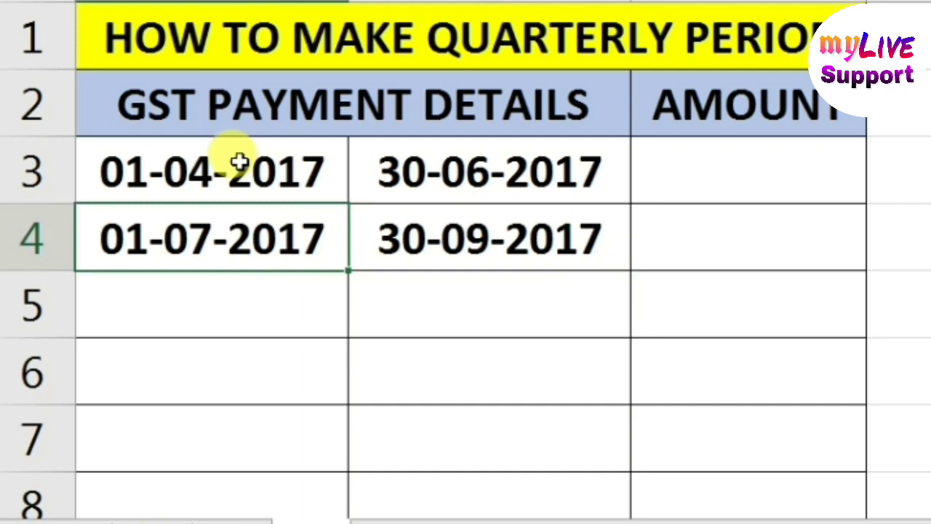
key("Up")
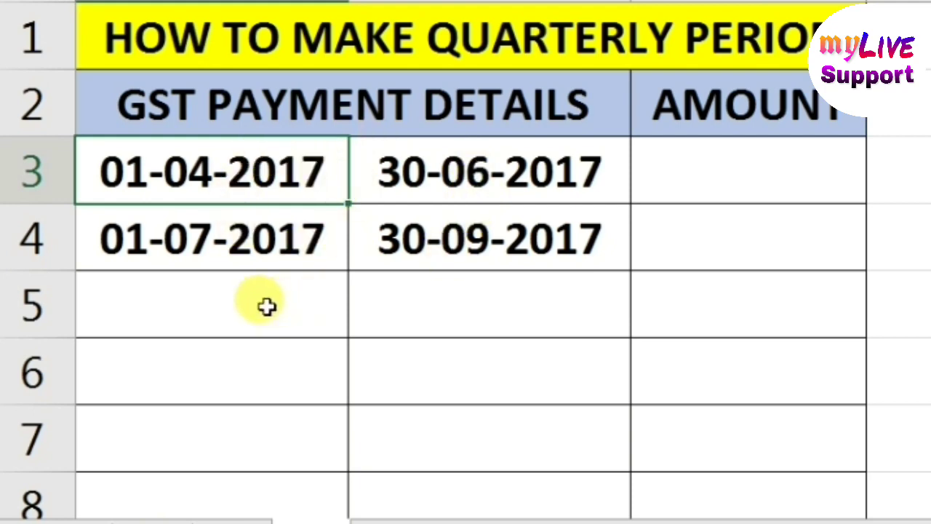
key("shift+Right")
key("shift+Down")
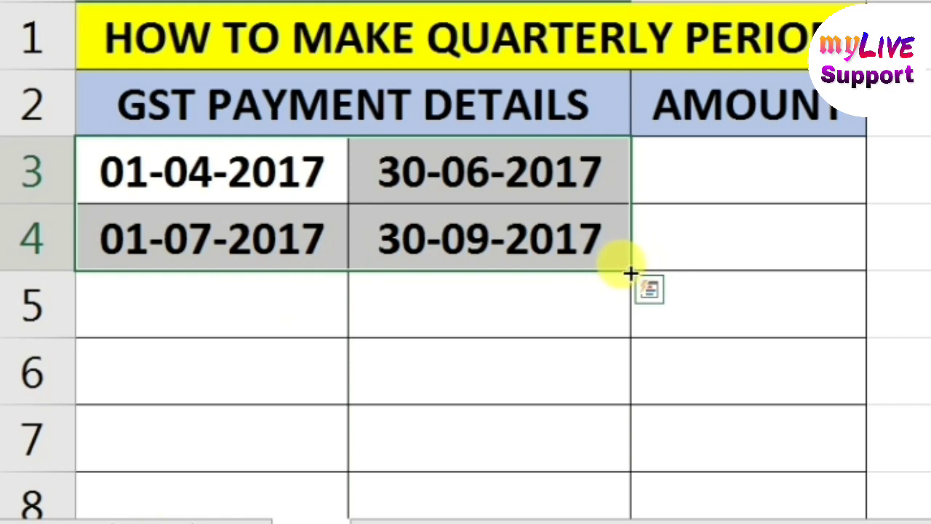
Auto-fill the A3:B4 quarterly date pattern down to row 25
mouse_move(630, 272)
left_mouse_down()
mouse_move(619, 502)
mouse_move(605, 455)
mouse_move(598, 303)
left_mouse_up()
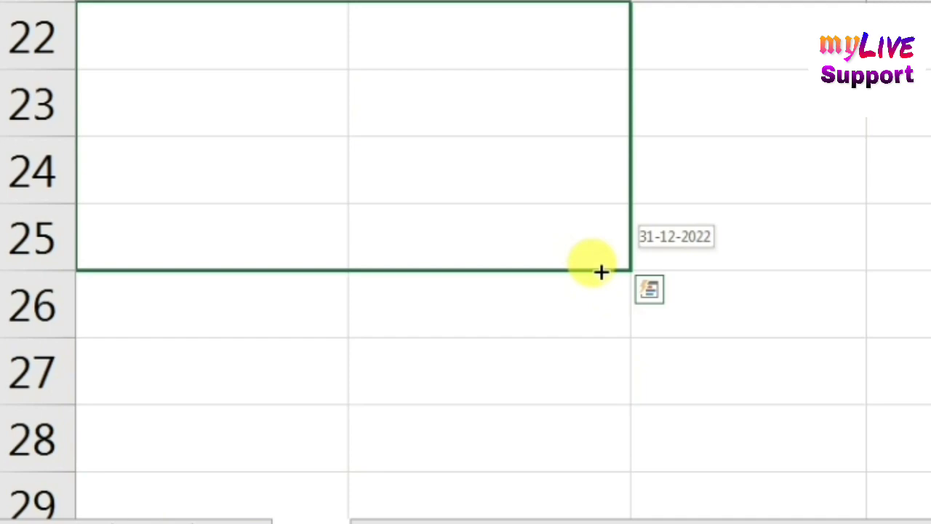
left_click_drag(600, 272, 592, 274)
scroll(582, 239, "up", 4)
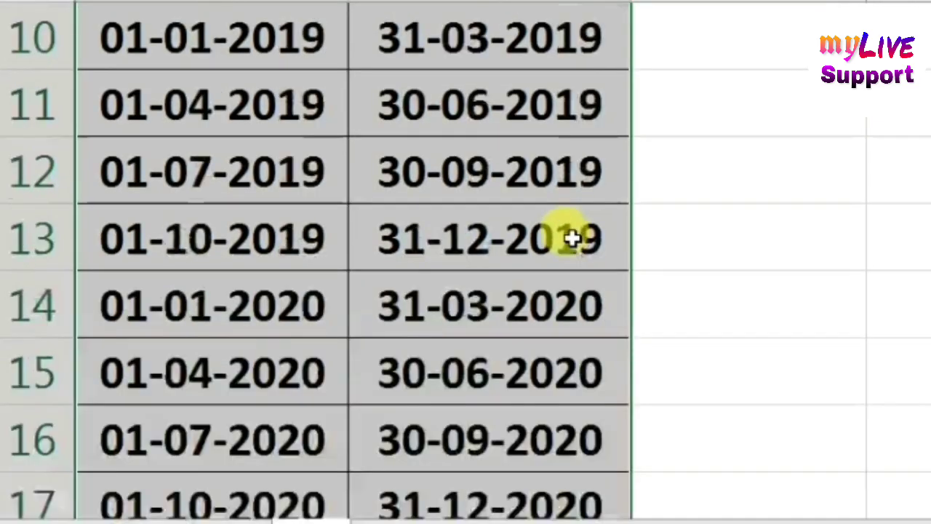
scroll(572, 238, "down", 2)
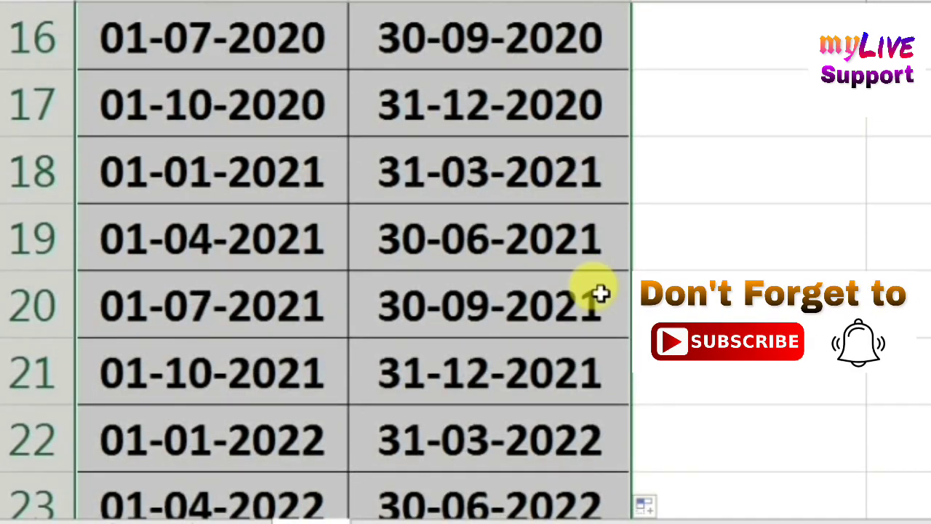
scroll(602, 293, "up", 3)
scroll(601, 293, "up", 1)
scroll(595, 292, "up", 1)
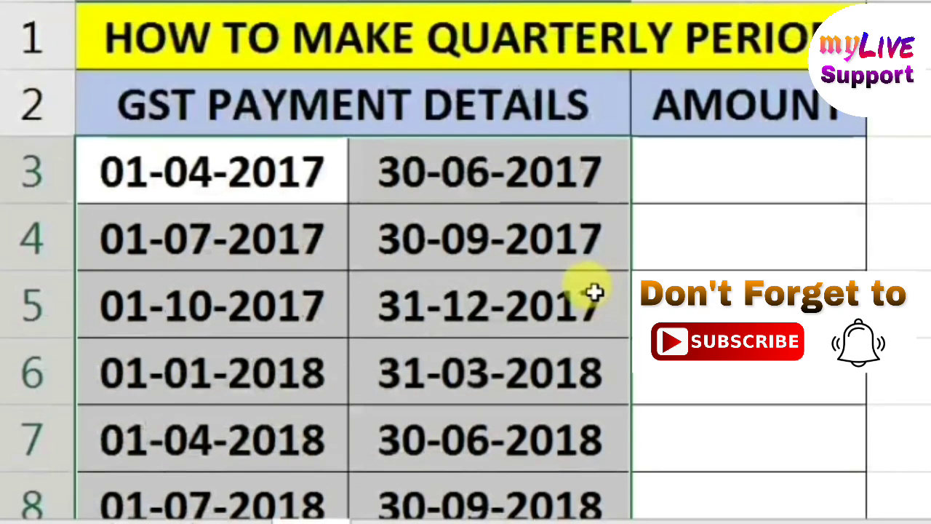
Check the generated periods from July–September 2017 through 01-07-2018
left_click_drag(363, 312, 279, 309)
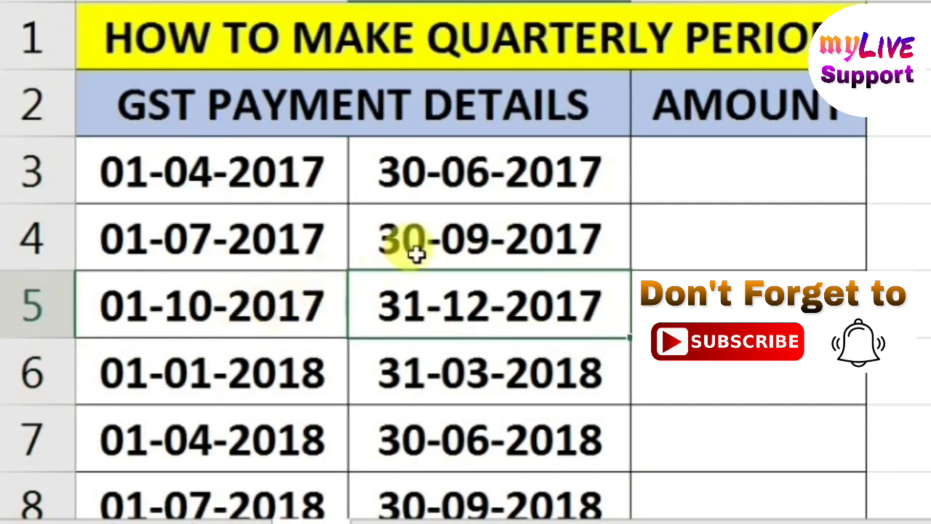
left_click_drag(415, 253, 422, 246)
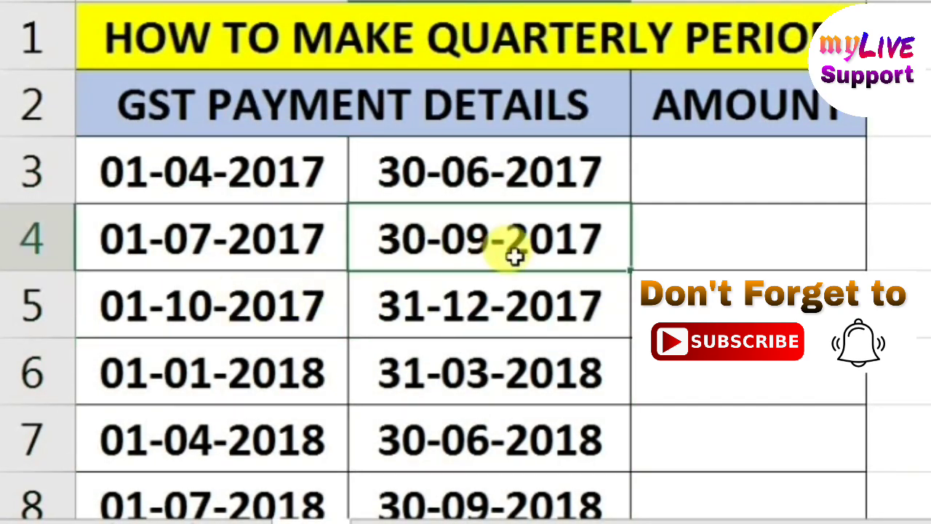
left_click(209, 300)
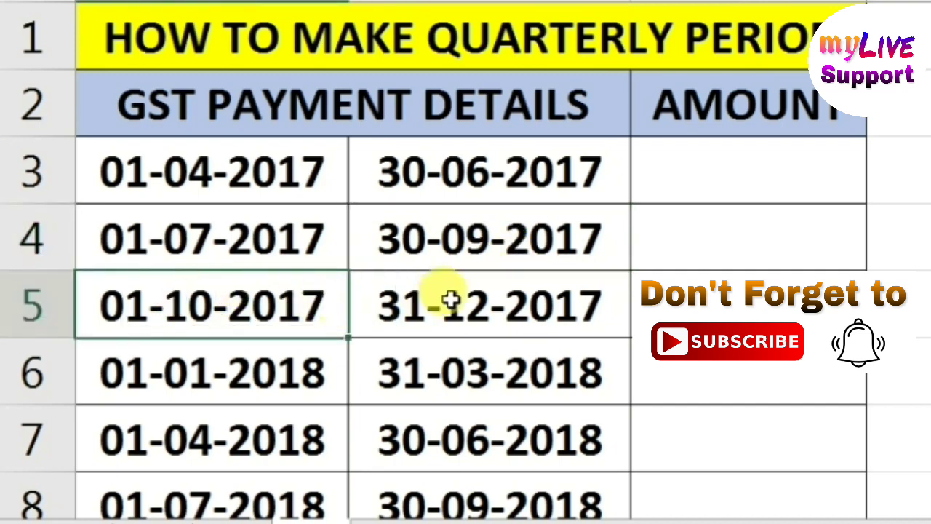
left_click_drag(203, 382, 453, 376)
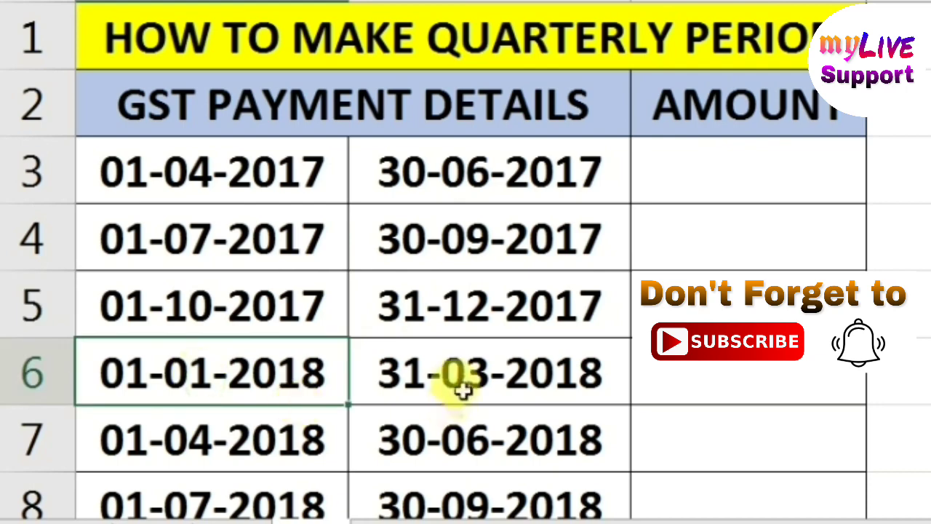
left_click(187, 438)
left_click_drag(453, 451, 453, 452)
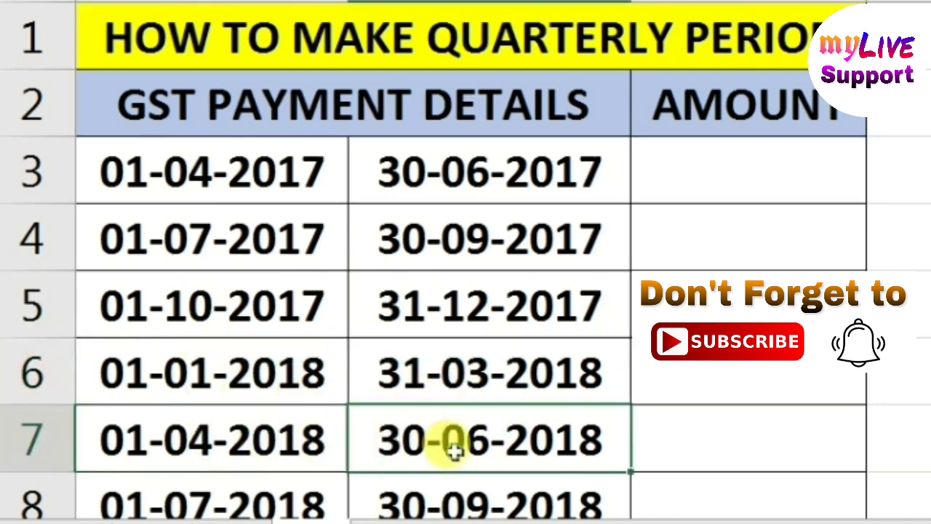
scroll(426, 435, "down", 1)
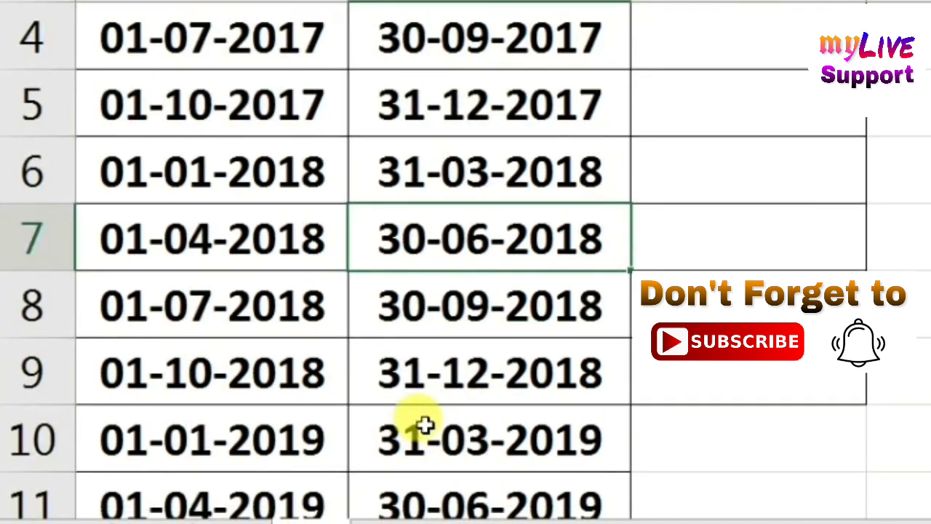
left_click(314, 329)
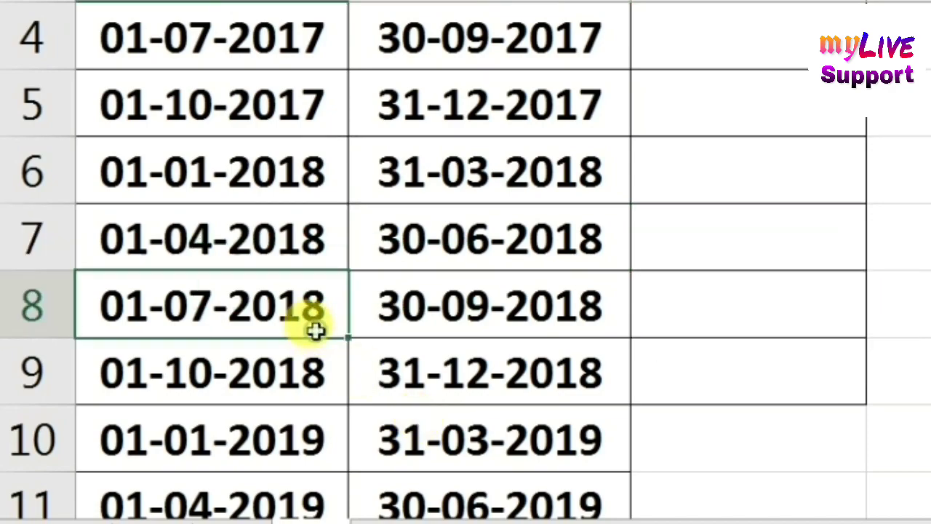